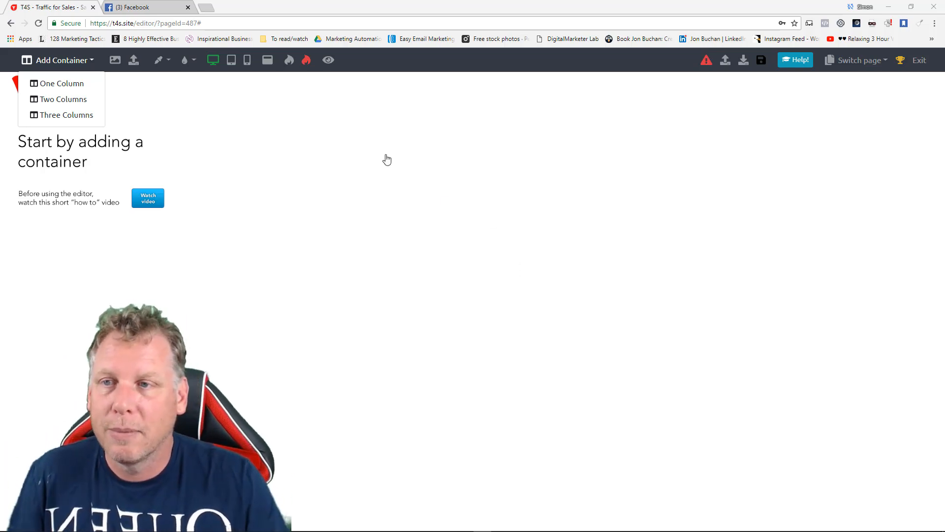
Add a one-column container to the empty page.
left_click(87, 63)
left_click(87, 63)
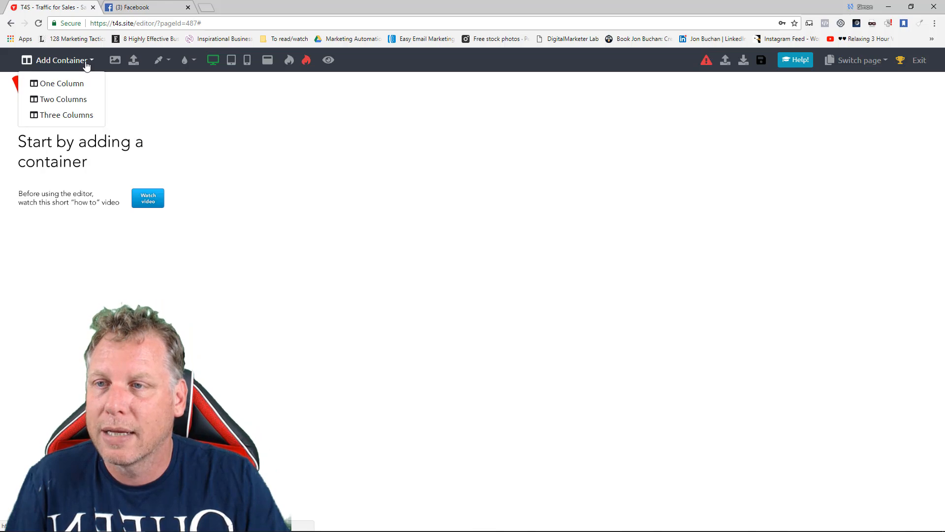
left_click(74, 83)
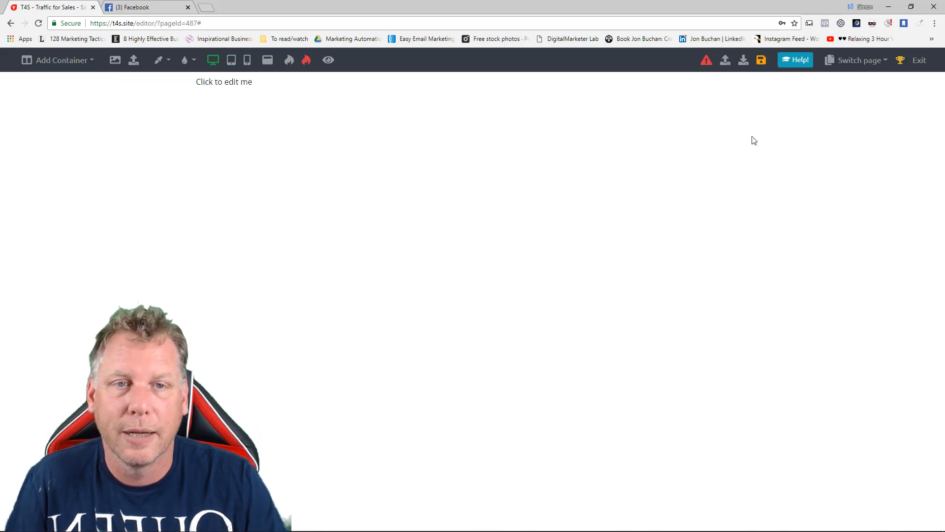
Replace the placeholder text in the container with "This is my headline!" and center it.
mouse_move(534, 91)
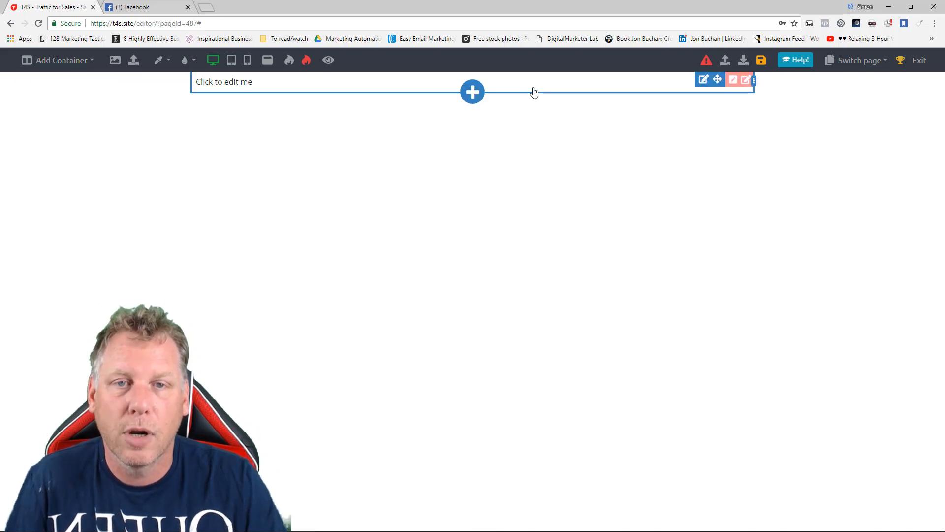
left_click(565, 90)
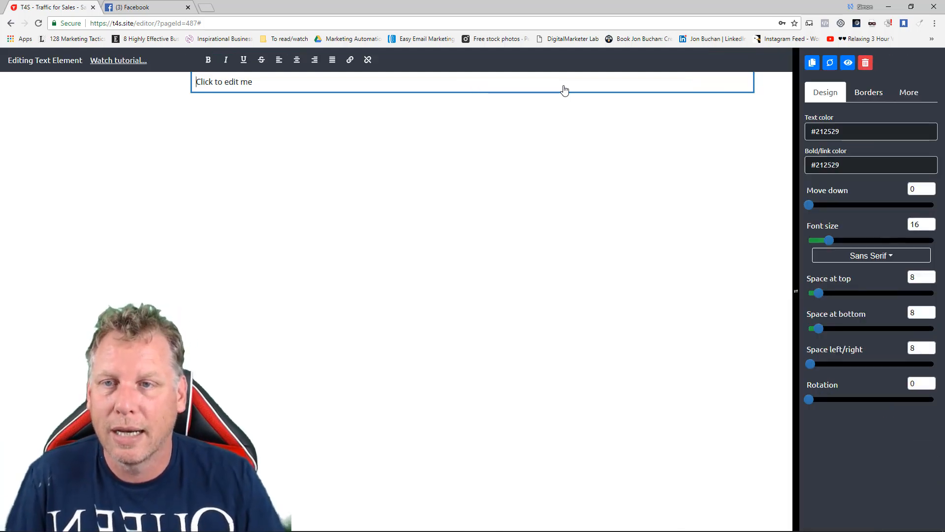
key("ctrl+a")
type("Th")
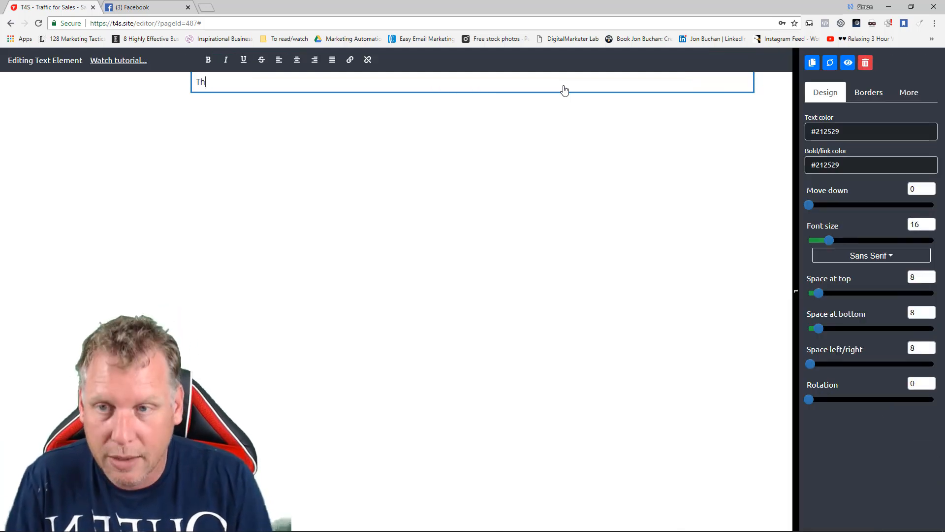
type("is is my headline!")
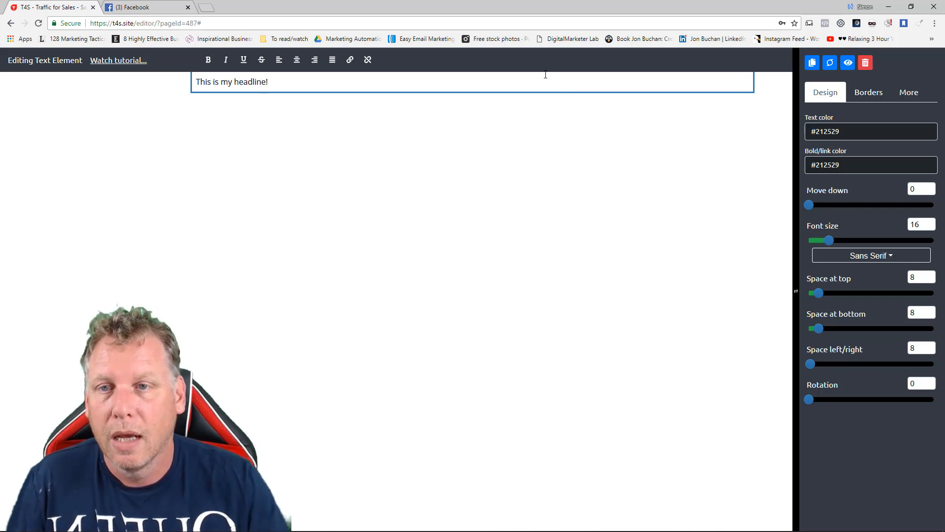
left_click(296, 60)
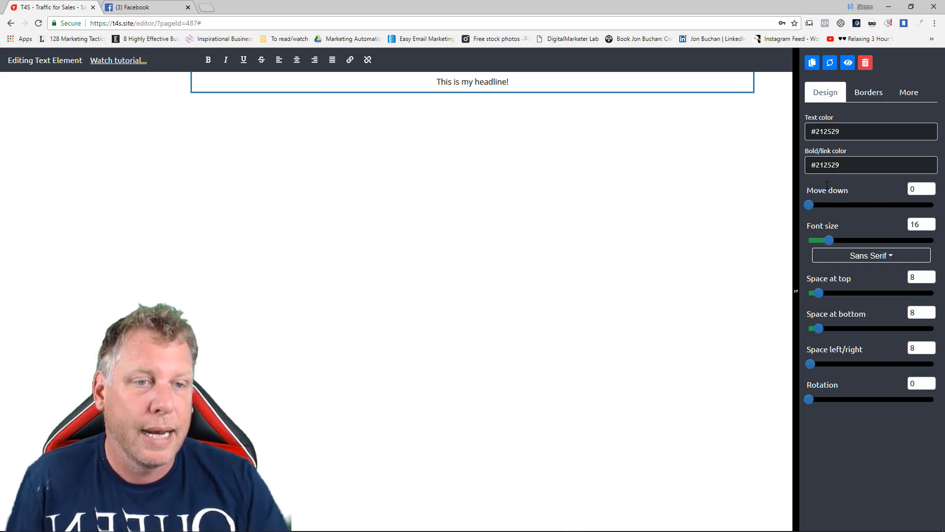
Style the headline with a move-down offset of 31, font size 78 and the Oswald font.
left_click_drag(810, 204, 847, 205)
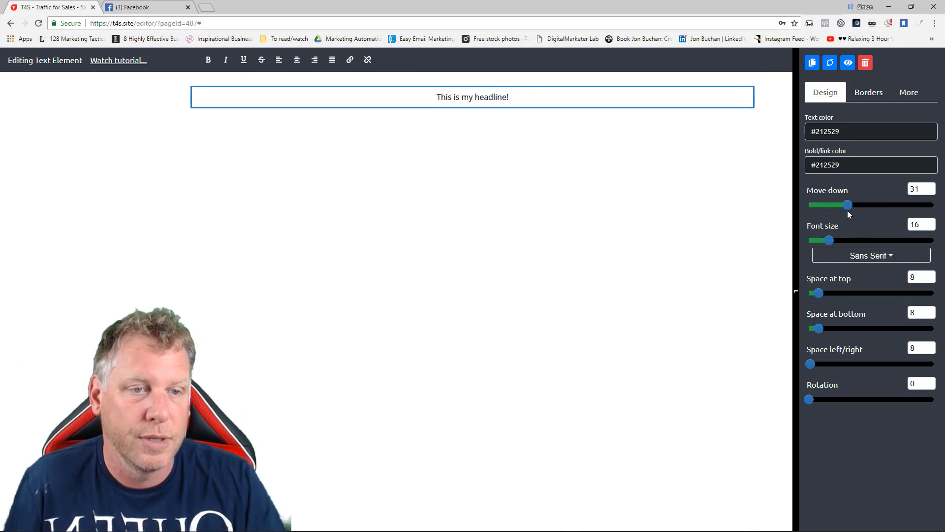
left_click_drag(837, 243, 907, 242)
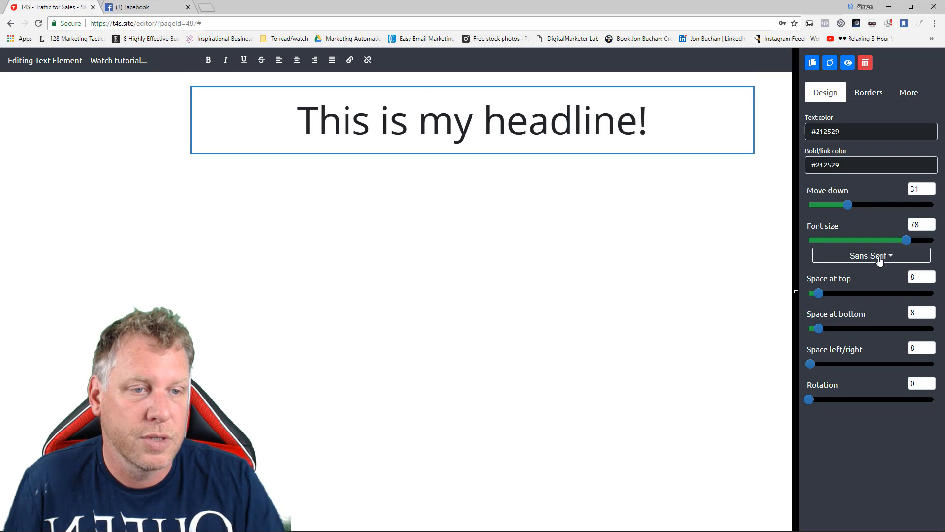
left_click(877, 257)
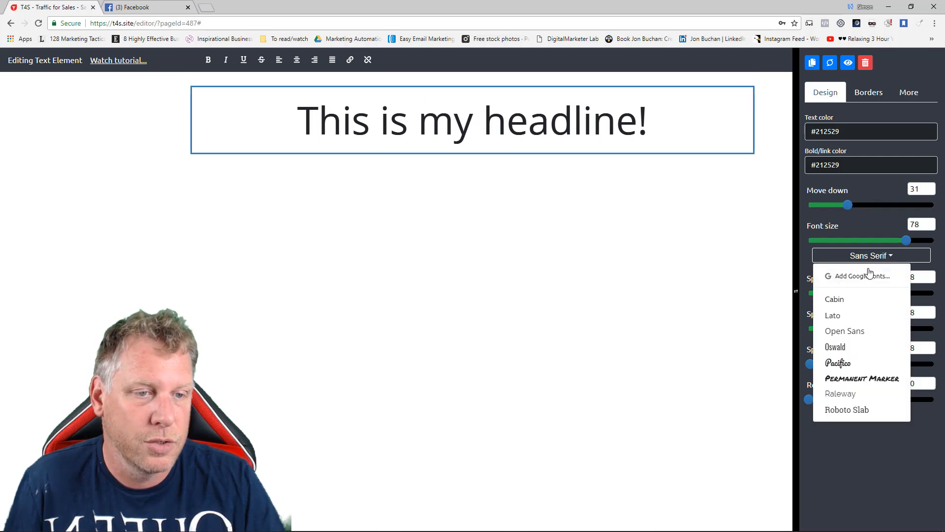
left_click(836, 347)
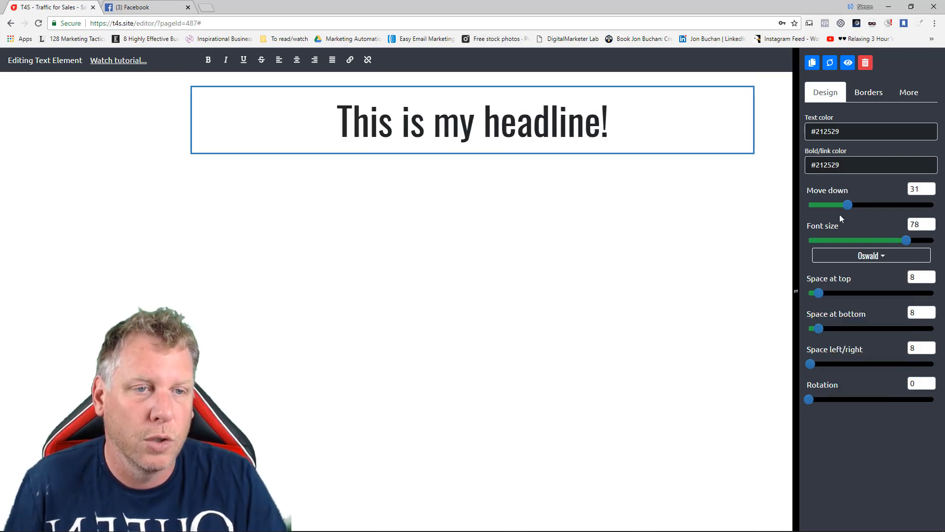
Set the headline's text color to #b22d00 and make the word "headline" bold.
left_click(827, 132)
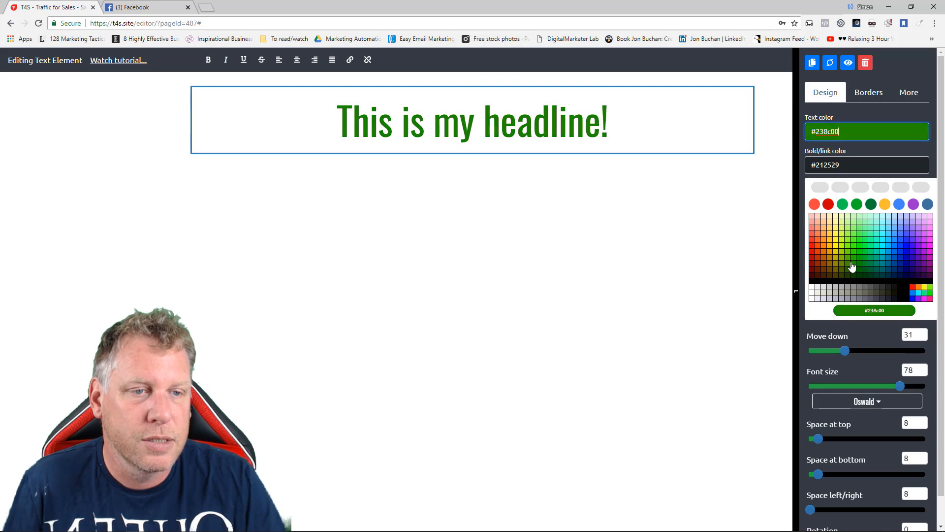
left_click(819, 258)
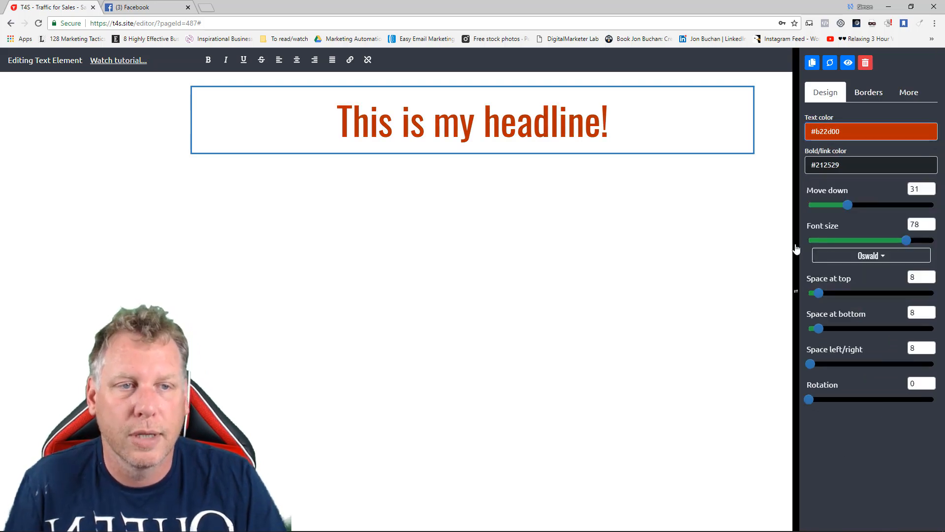
left_click(517, 129)
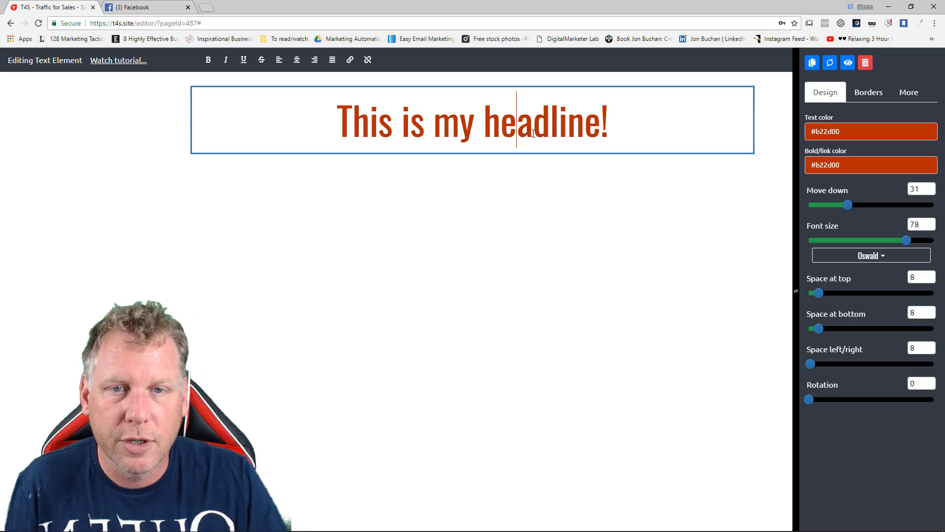
double_click(541, 129)
left_click(209, 60)
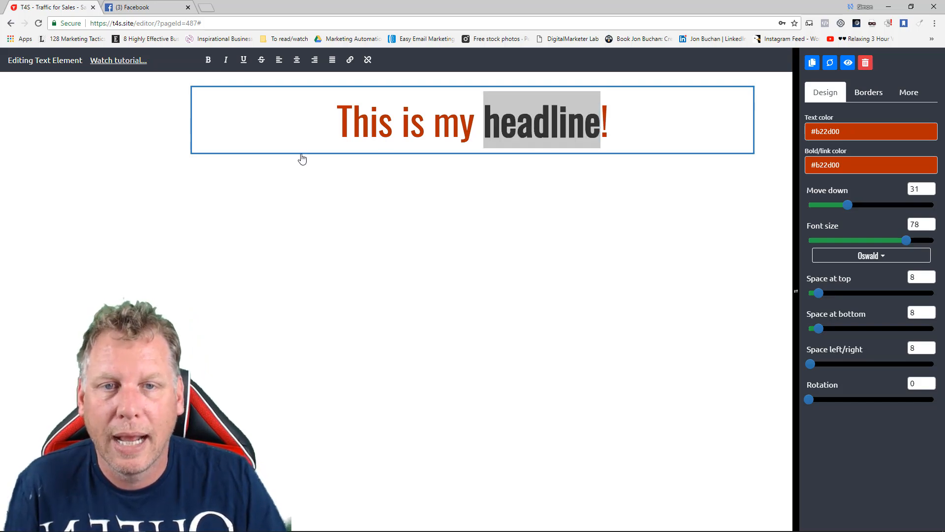
Set the headline's bold/link color to cyan #00d9d9.
left_click(831, 167)
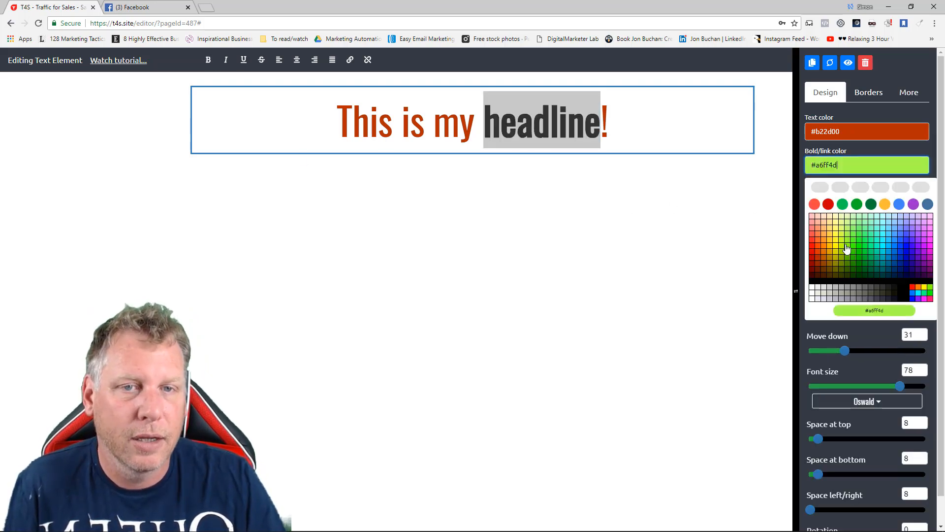
left_click(885, 256)
left_click(513, 232)
left_click(641, 130)
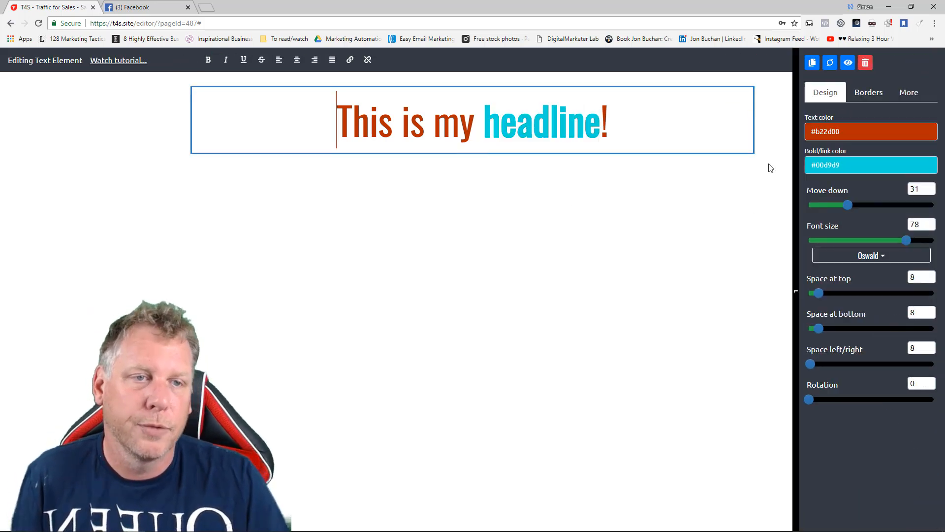
Set the headline's text color to #b22d00 and its bold/link color to green #00b285, and finish editing it.
left_click(823, 134)
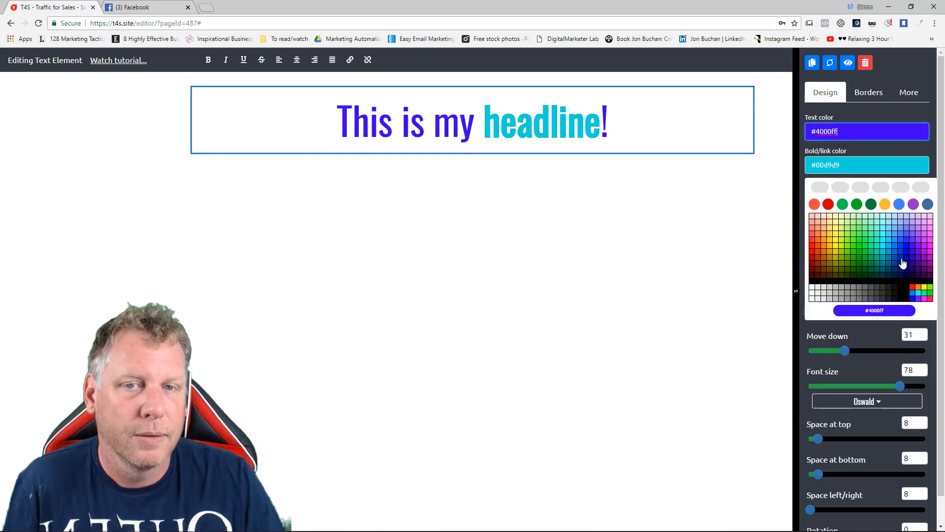
left_click(820, 259)
left_click(829, 167)
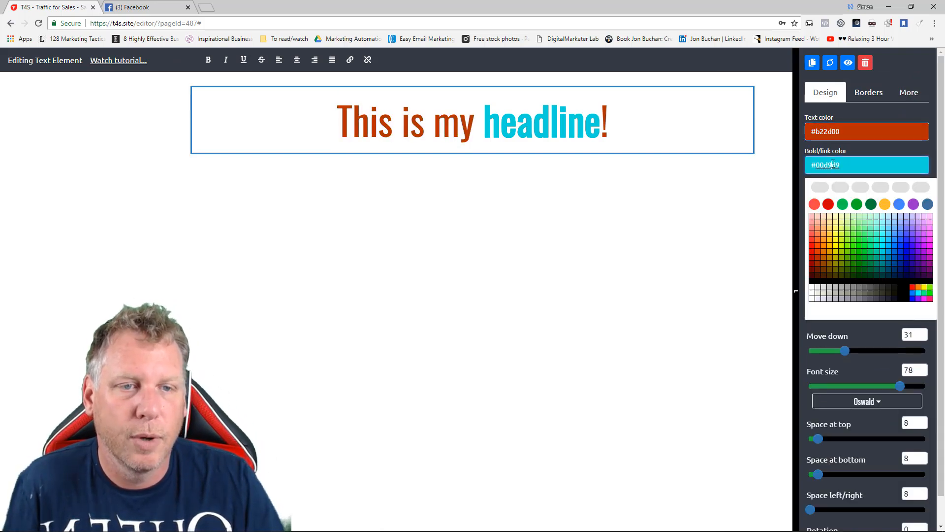
left_click(879, 259)
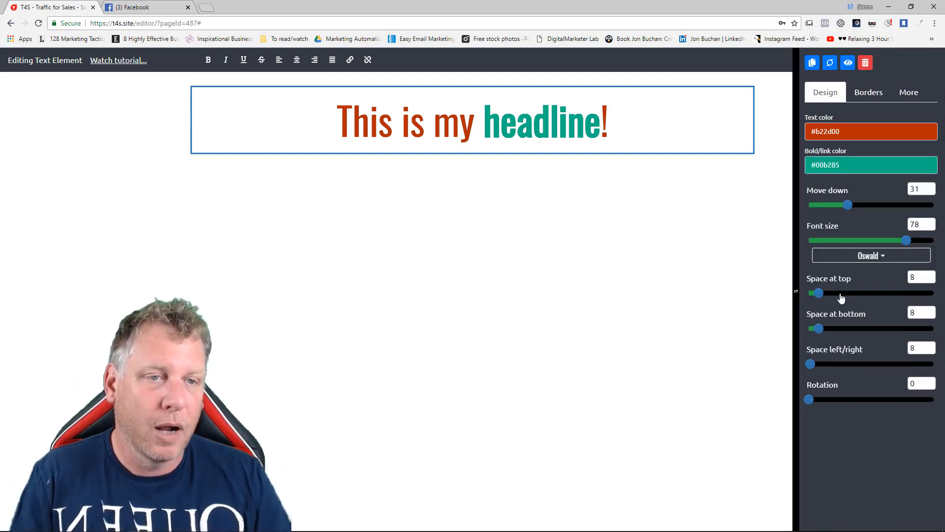
left_click(594, 242)
Add an image element directly below the headline.
mouse_move(473, 153)
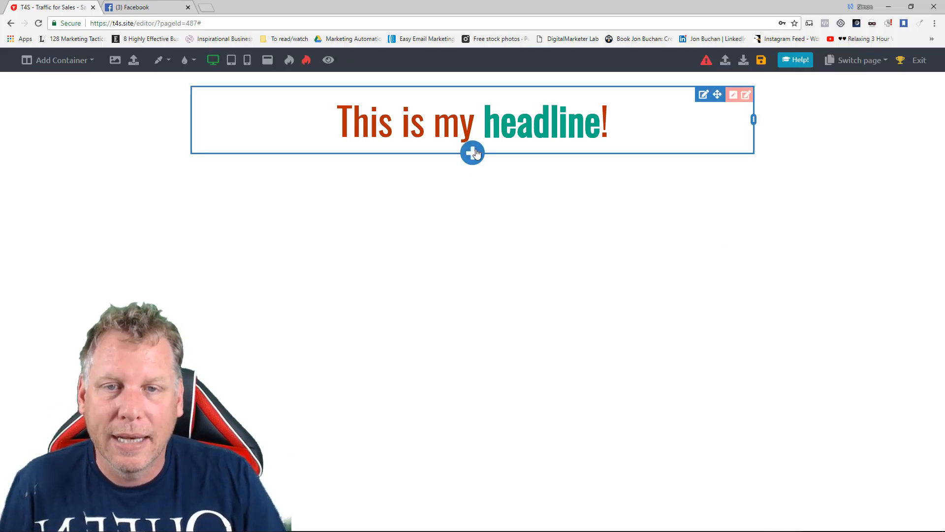
left_click(474, 153)
left_click(390, 240)
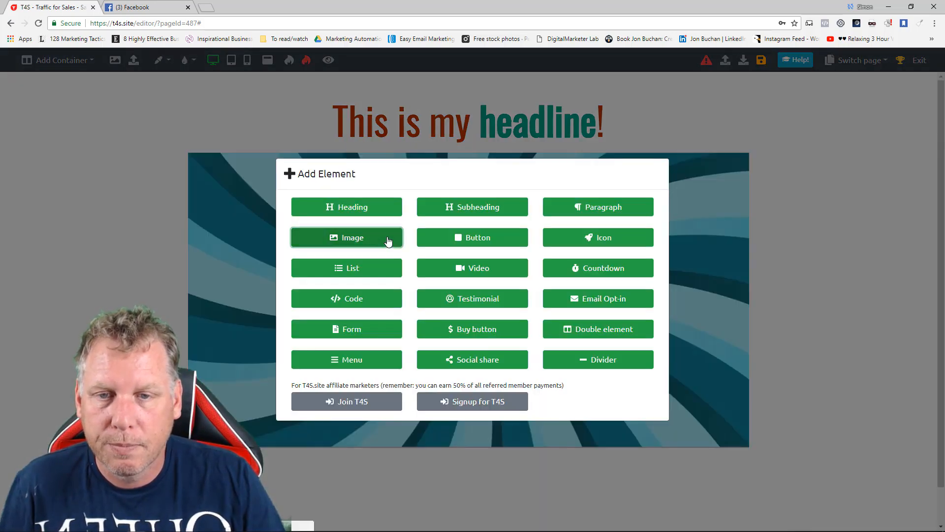
Move the image down by 23, reduce its width to 46% and center it.
left_click(612, 228)
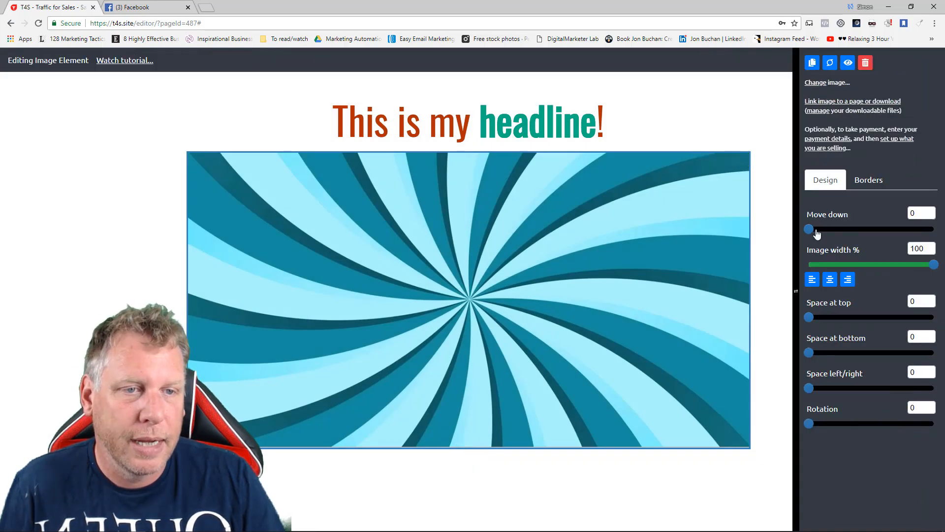
left_click_drag(812, 229, 838, 229)
left_click_drag(931, 268, 863, 264)
left_click(830, 279)
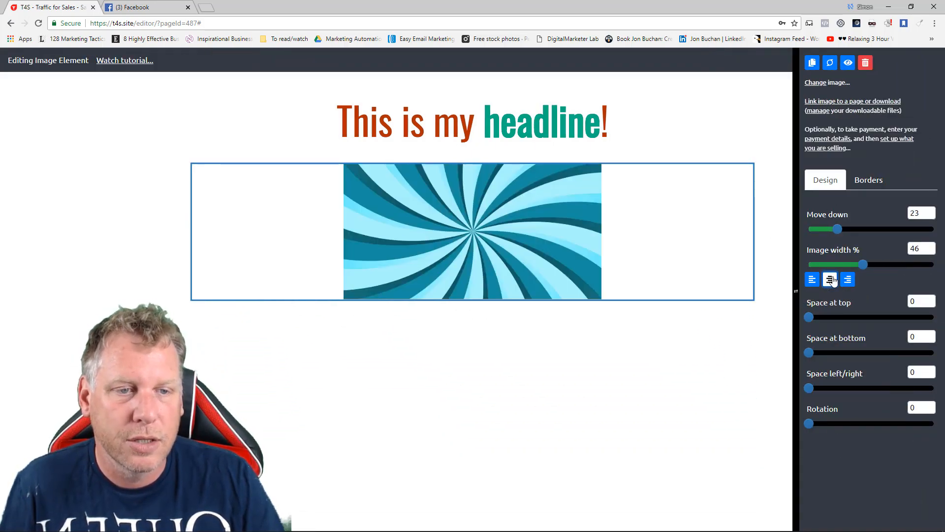
Give the image a dark blue border with a top thickness of 24 and a bottom thickness of 36.
left_click(869, 182)
left_click(828, 219)
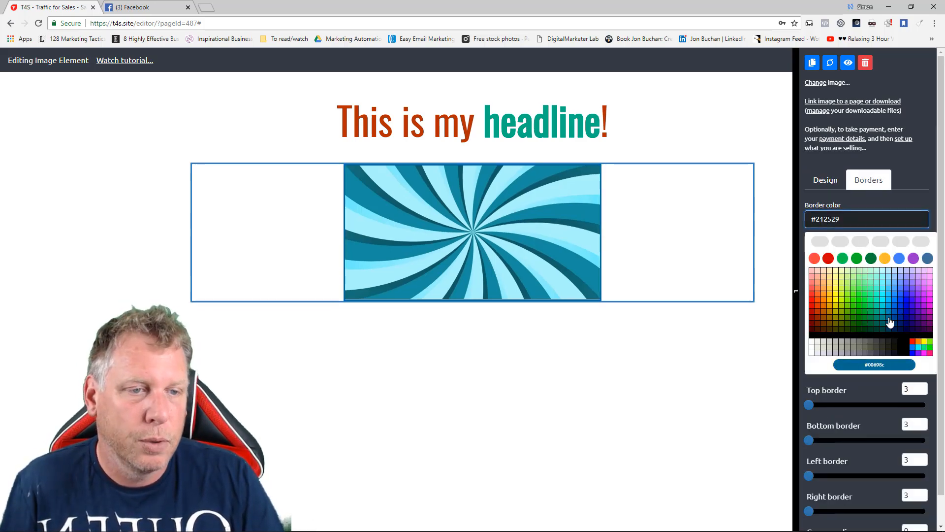
left_click(890, 322)
left_click_drag(811, 262, 840, 264)
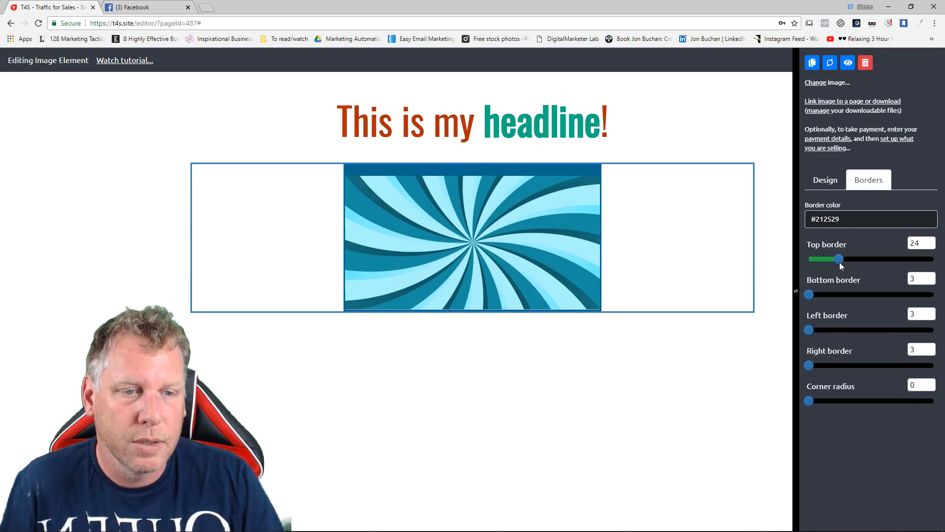
left_click_drag(810, 294, 853, 295)
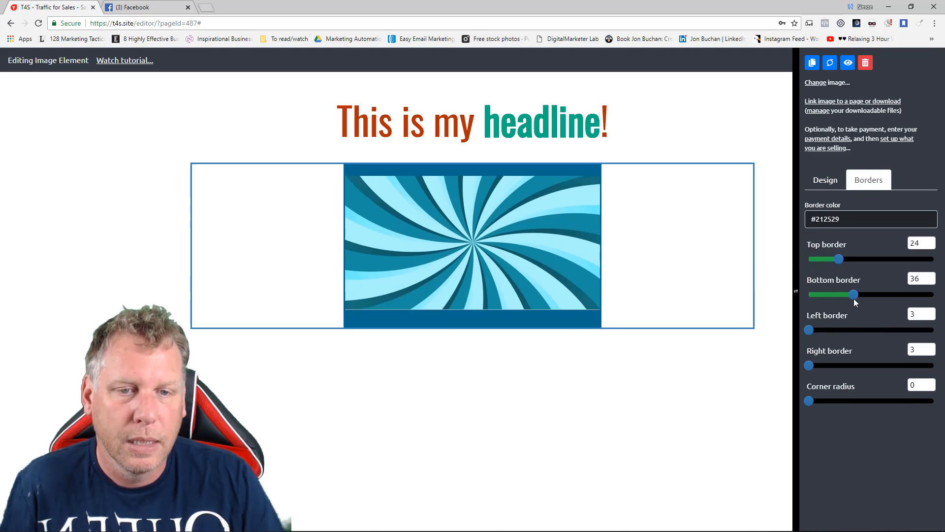
Set the image's corner radius to 35 and its bottom border to 29, and finish editing it.
left_click_drag(811, 400, 853, 400)
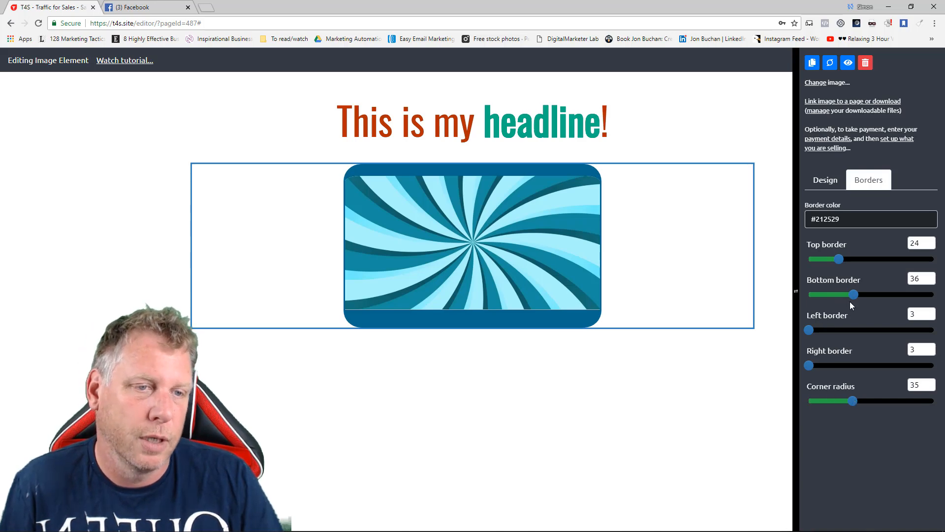
left_click_drag(854, 294, 846, 295)
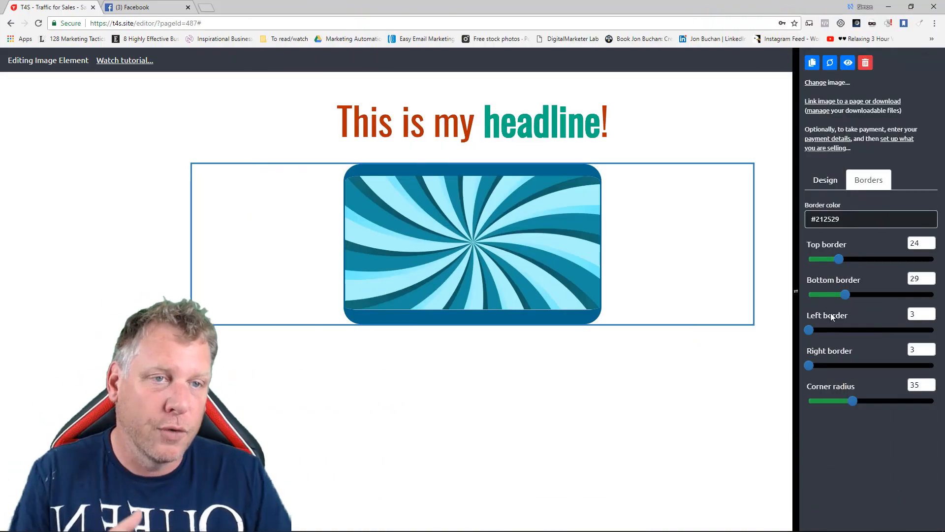
left_click(605, 404)
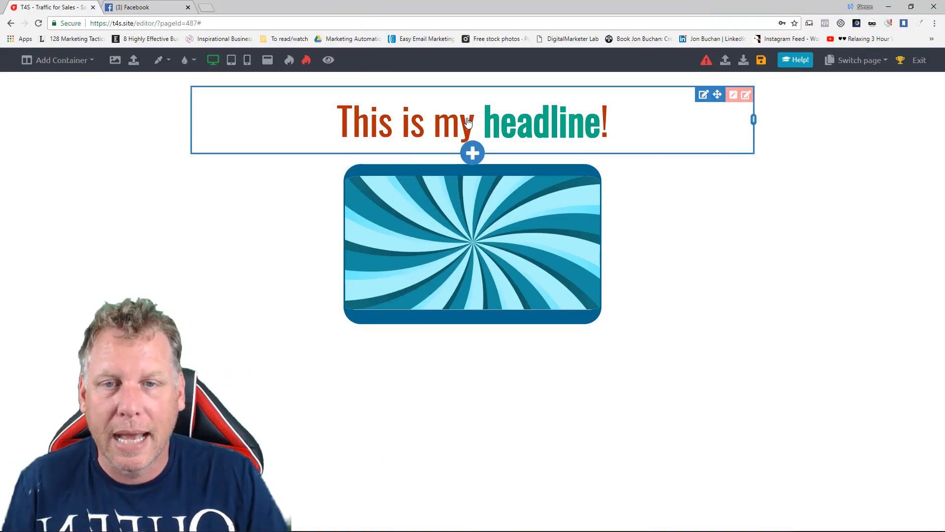
Add a paragraph element below the image.
mouse_move(477, 296)
left_click(473, 324)
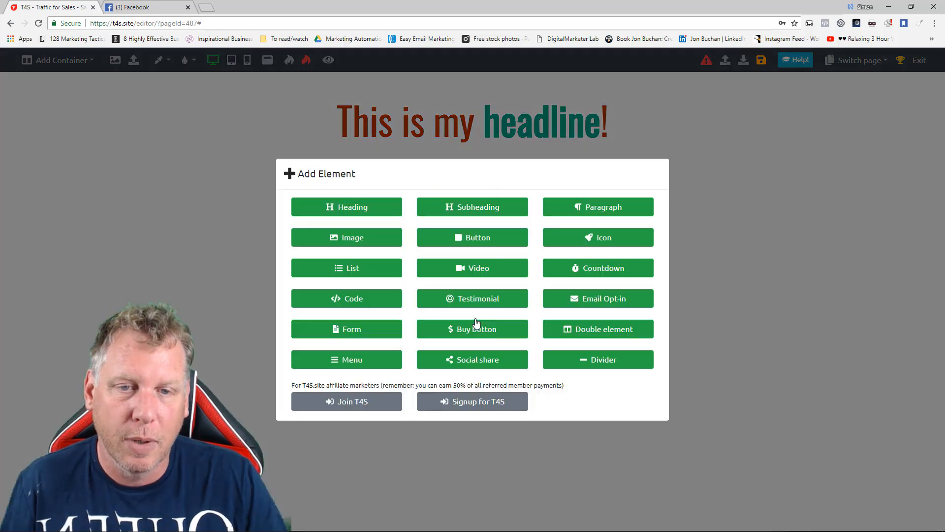
left_click(620, 209)
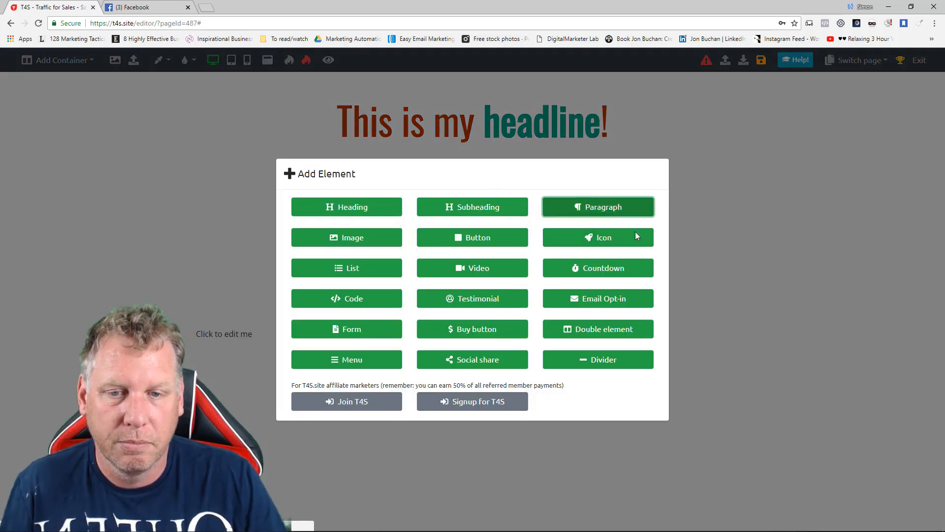
Replace the new paragraph's placeholder text with "This is another line of text" and center it.
left_click(330, 338)
key("ctrl+a")
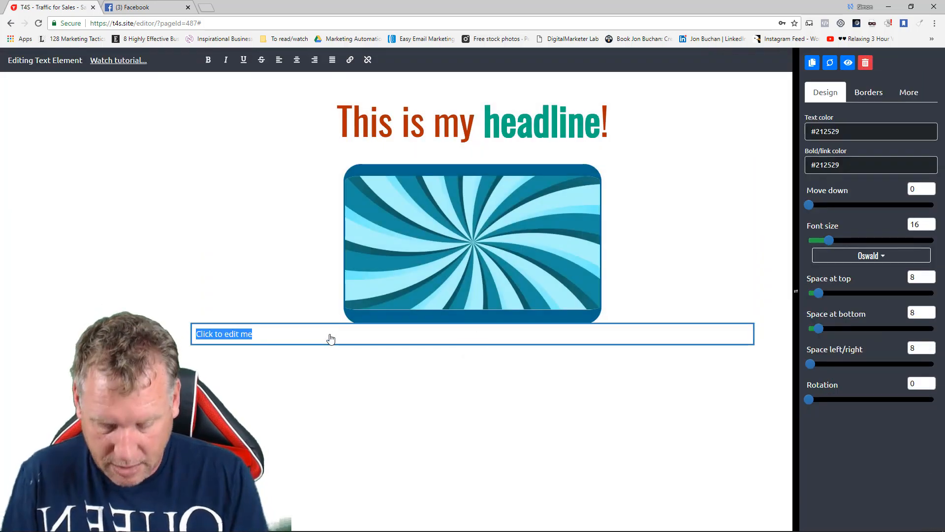
type("This is another line of text")
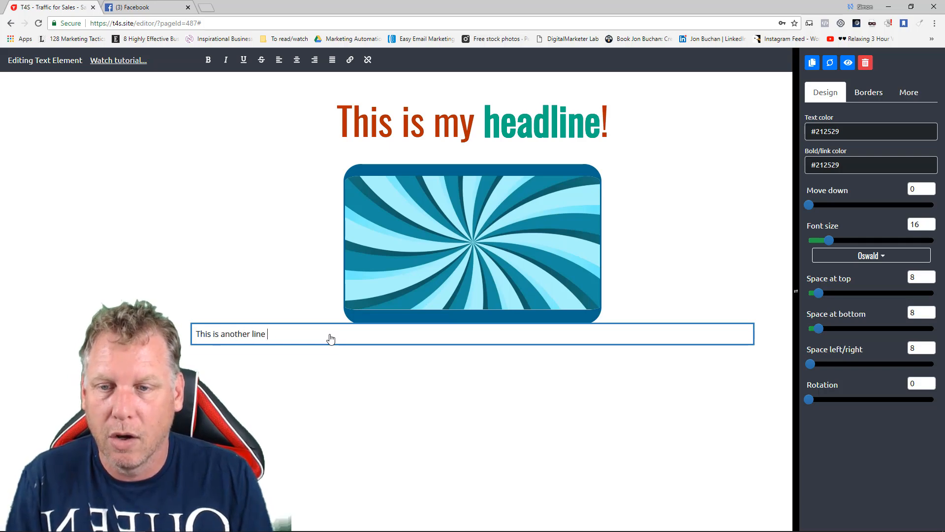
left_click(297, 60)
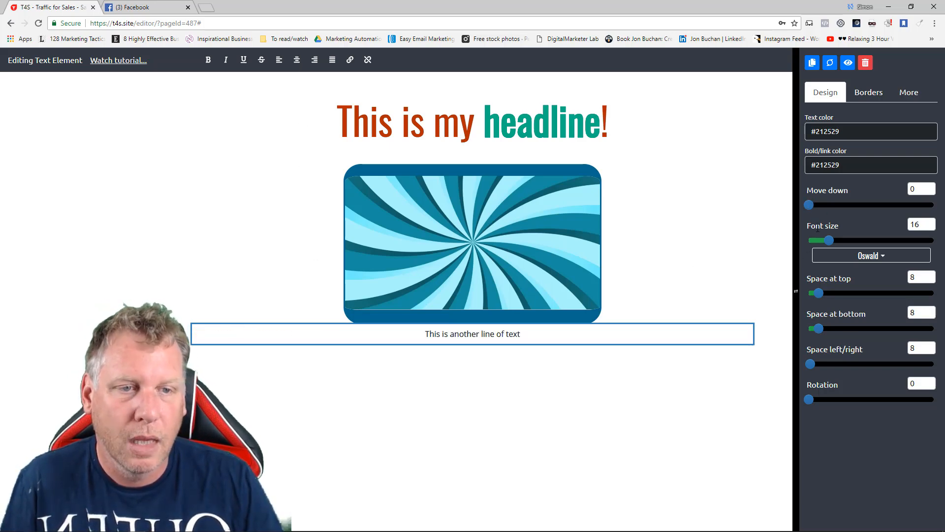
Set the font size of the text line below the image to 42 and finish editing it.
left_click_drag(829, 245, 862, 244)
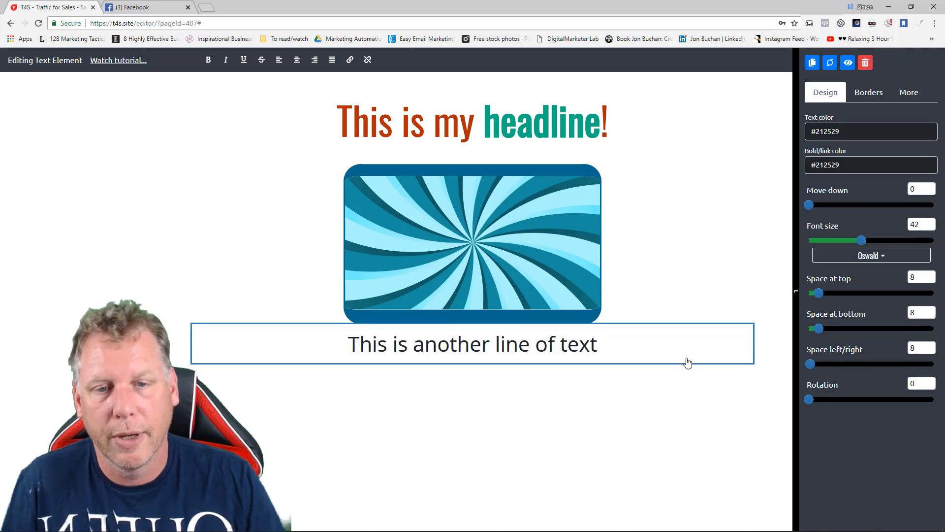
left_click(673, 424)
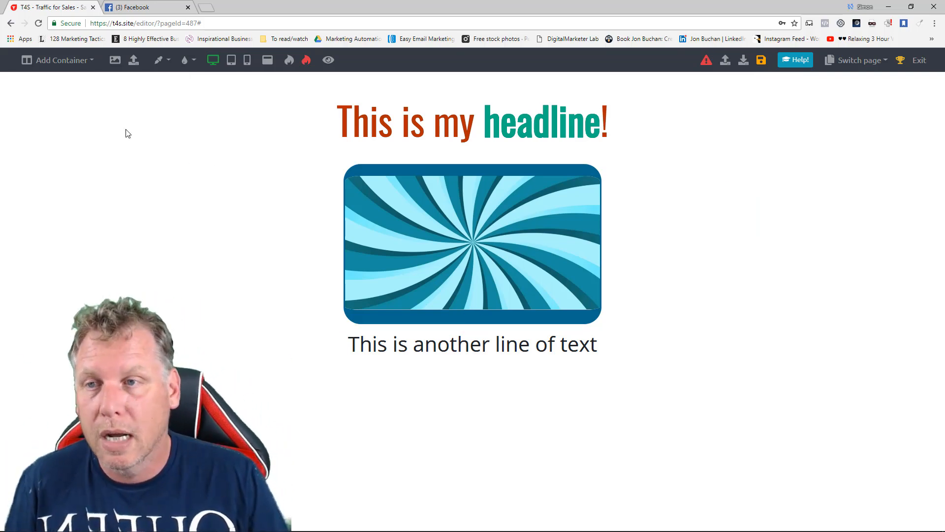
Add a two-column container below the text and insert two more paragraphs in its left column.
left_click(81, 66)
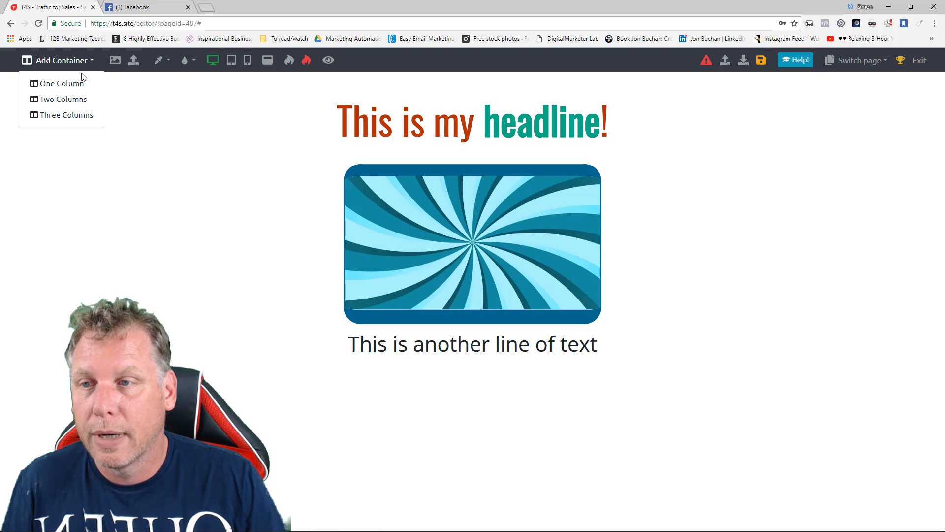
left_click(76, 100)
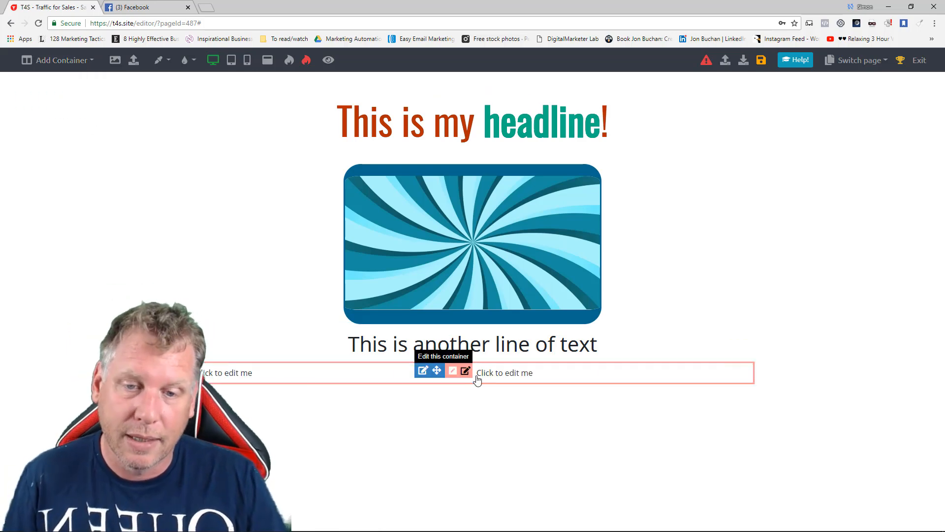
left_click(332, 383)
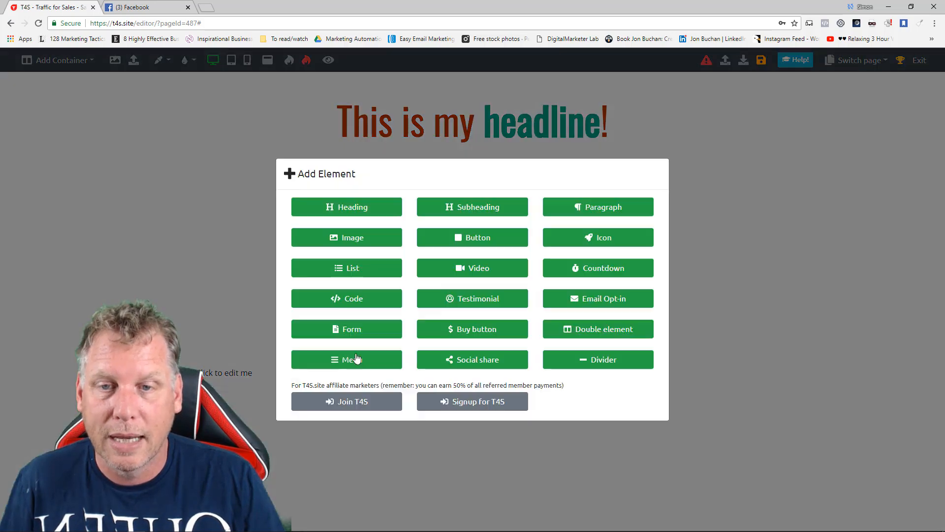
key("Escape")
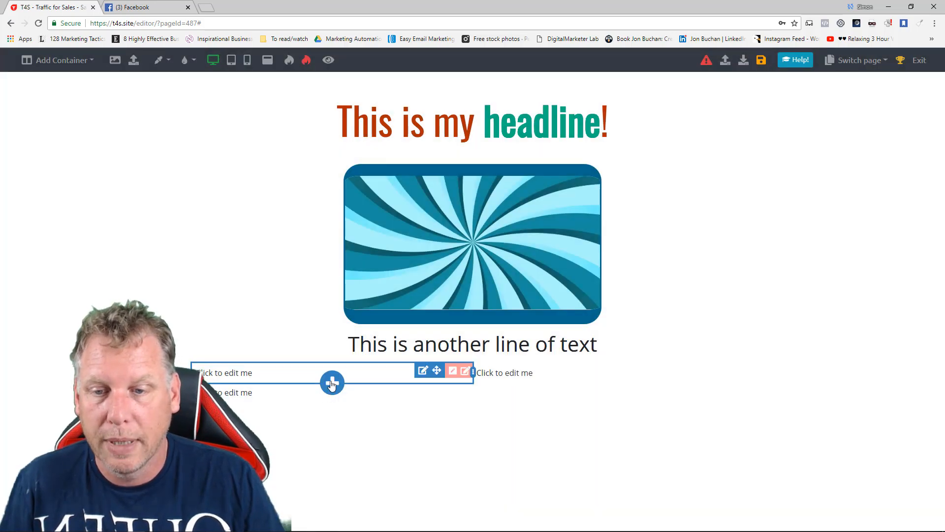
left_click(331, 383)
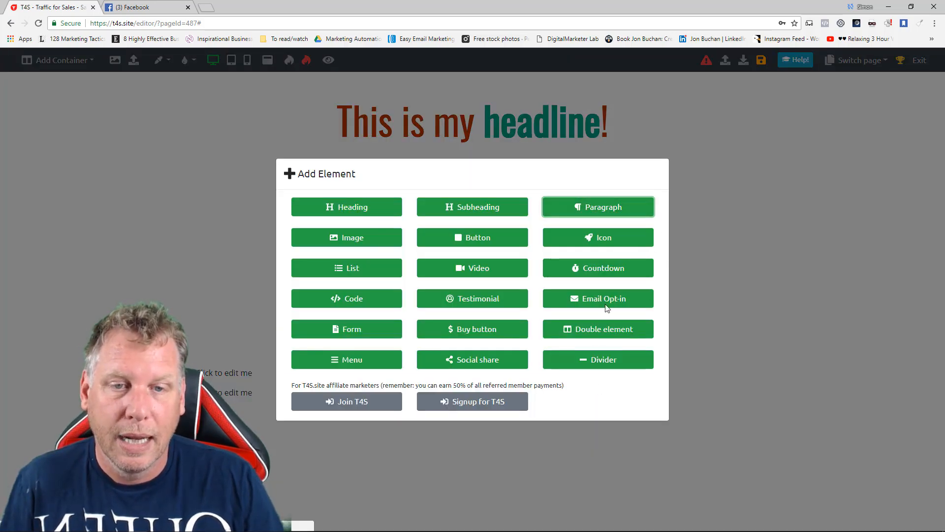
left_click(630, 208)
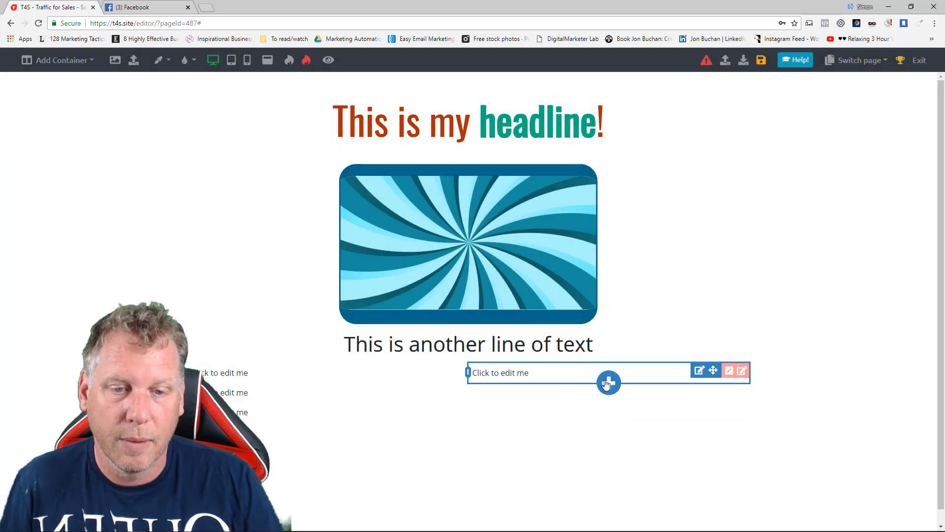
Add an image element below the placeholder text in the right column.
left_click(607, 382)
left_click(397, 240)
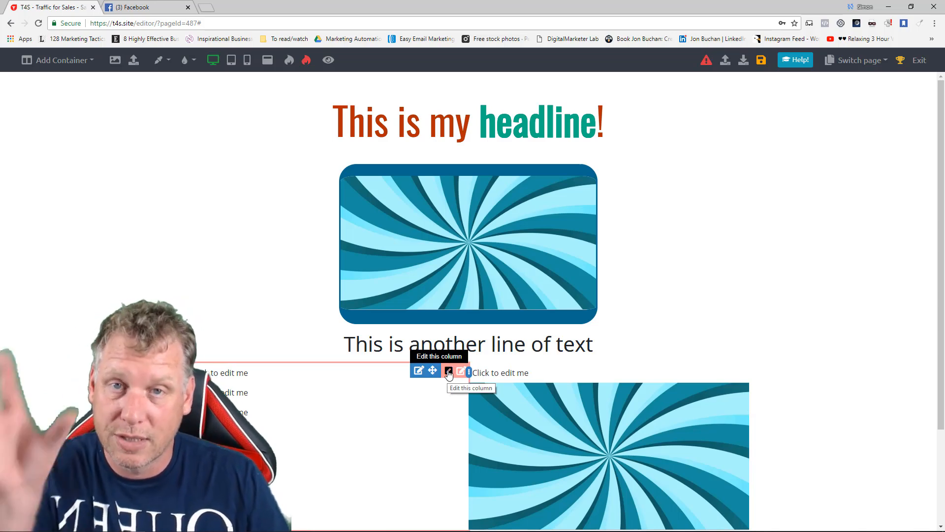
Give the left column a green background, #4dff7a, and finish editing the column.
left_click(448, 374)
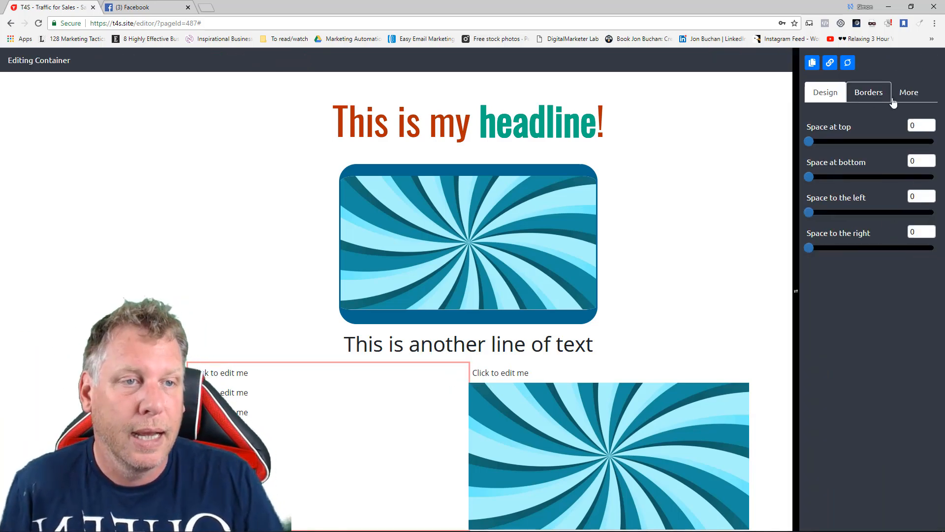
left_click(907, 93)
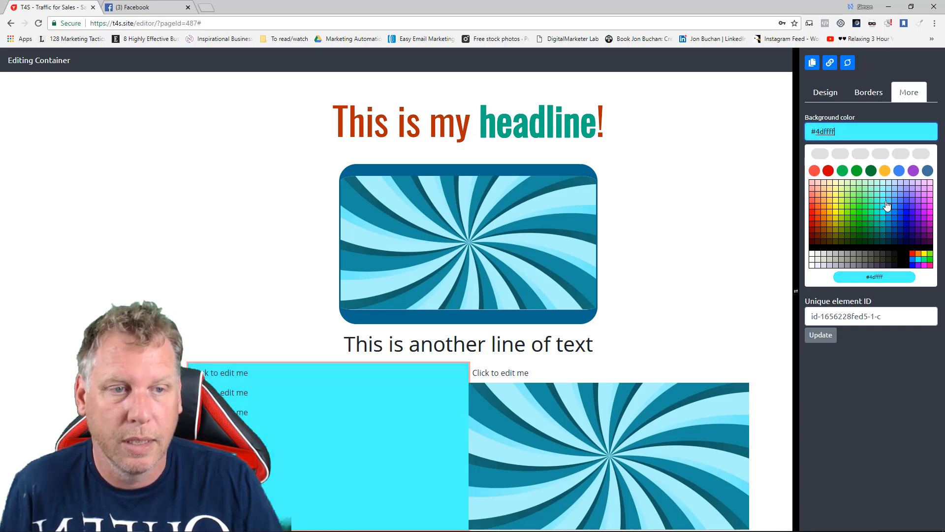
left_click(868, 203)
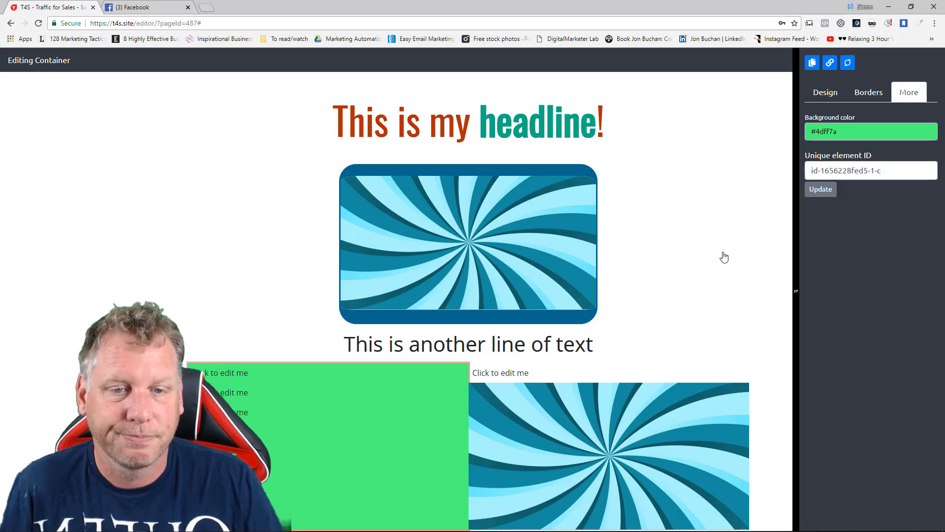
left_click(772, 370)
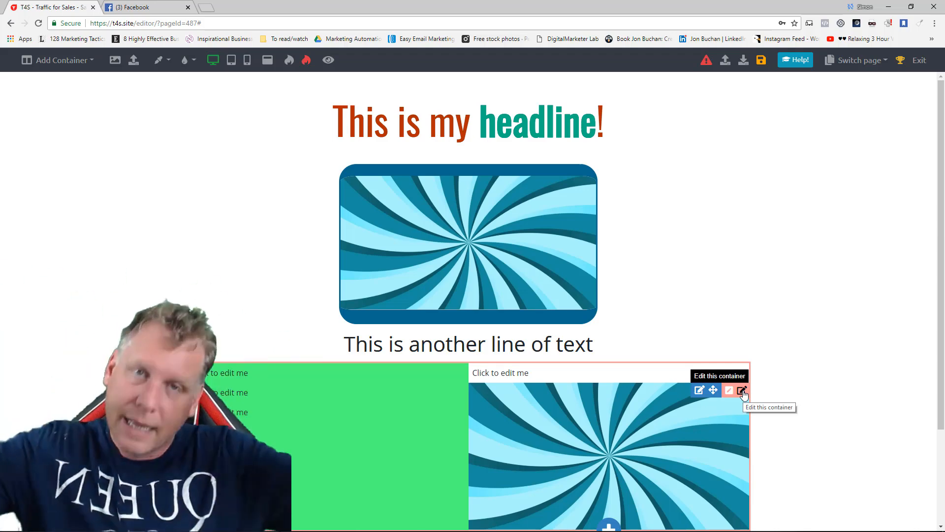
Give the whole two-column container a light blue background and finish editing it.
left_click(743, 392)
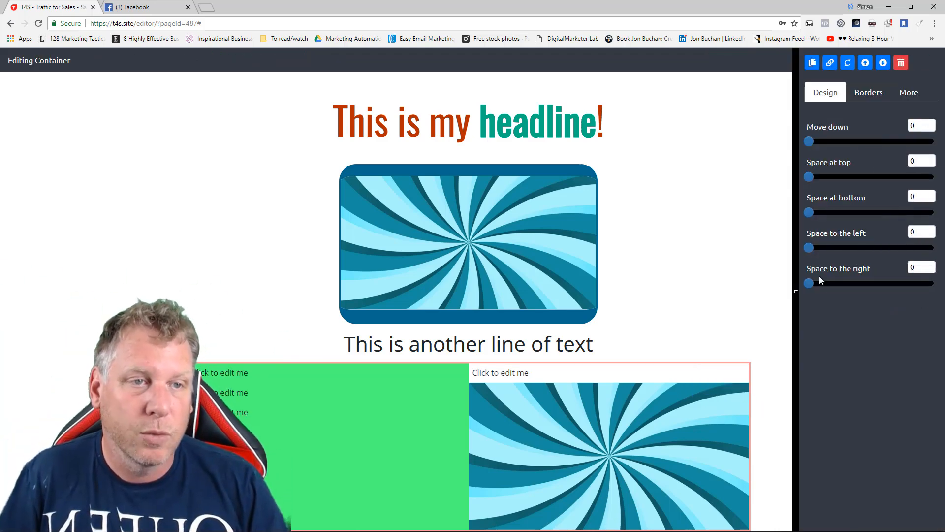
left_click(921, 94)
left_click(884, 132)
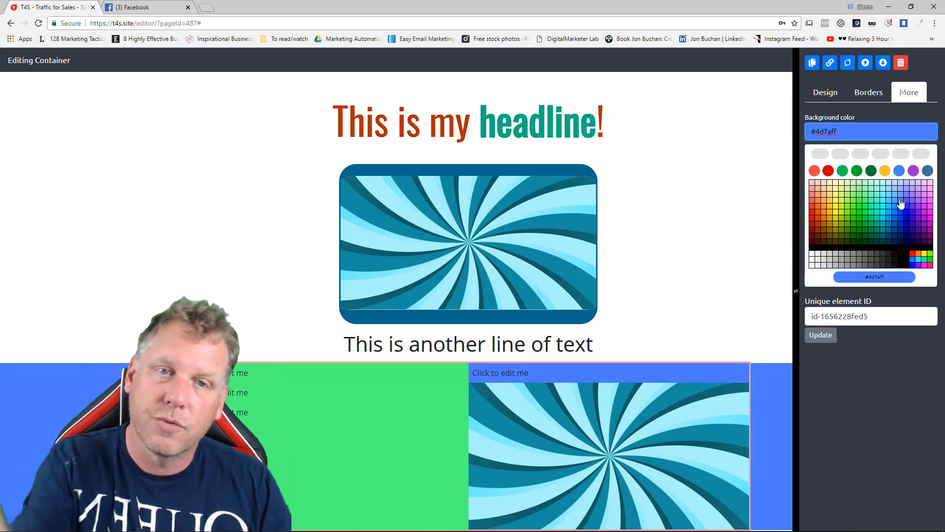
left_click(903, 198)
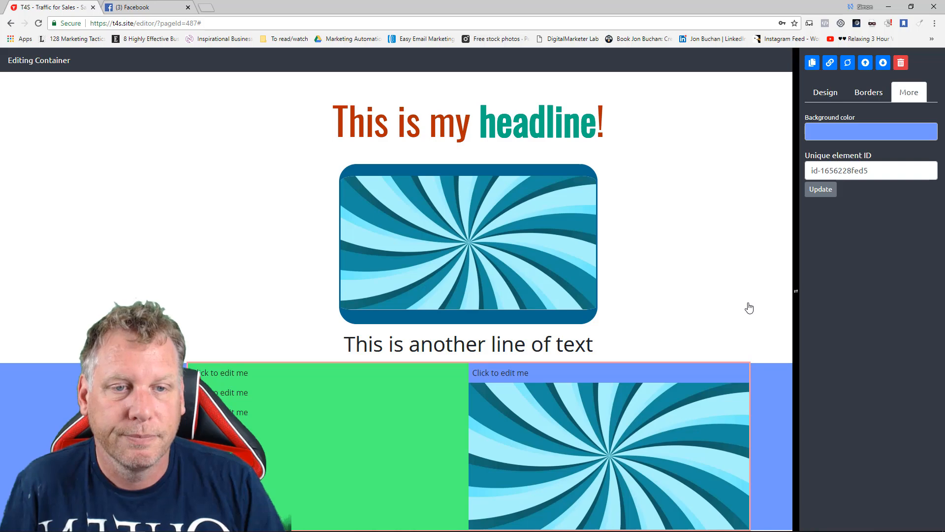
scroll(749, 308, "down", 4)
left_click(713, 442)
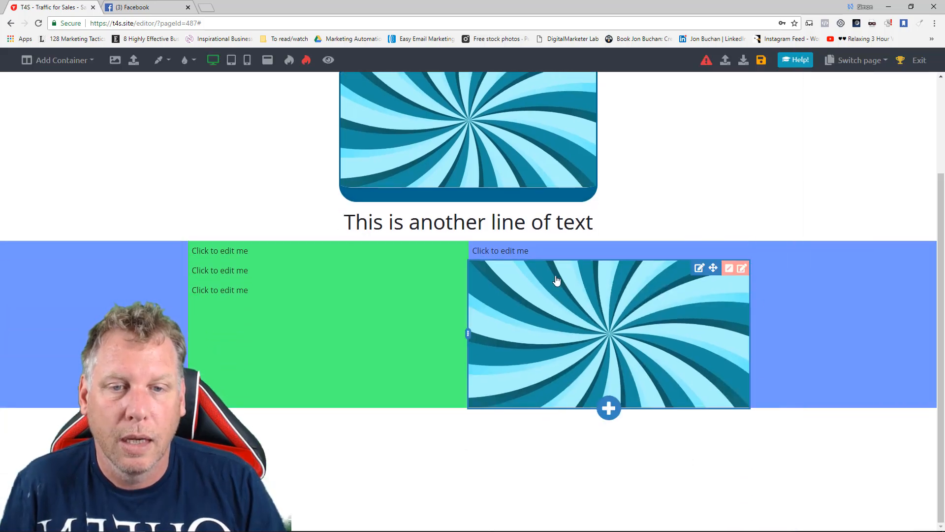
Delete the placeholder text above the image in the right column.
left_click(569, 253)
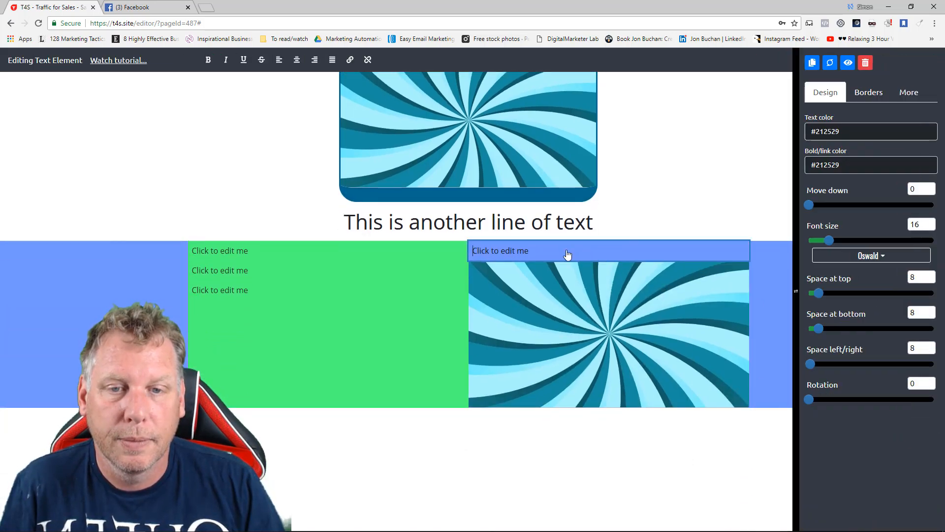
left_click(865, 69)
left_click(547, 333)
Move the line "This is another line of text" to between the headline and the bordered image.
scroll(550, 445, "up", 2)
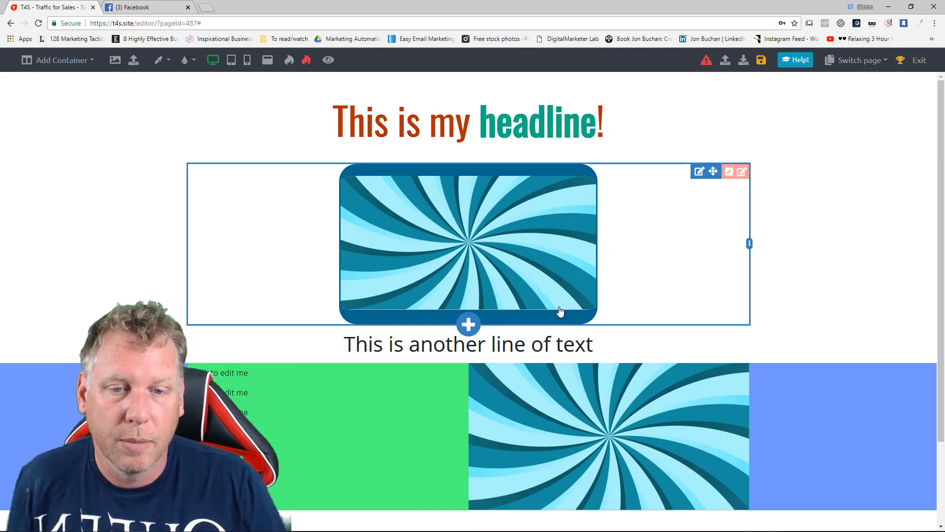
left_click_drag(702, 324, 566, 138)
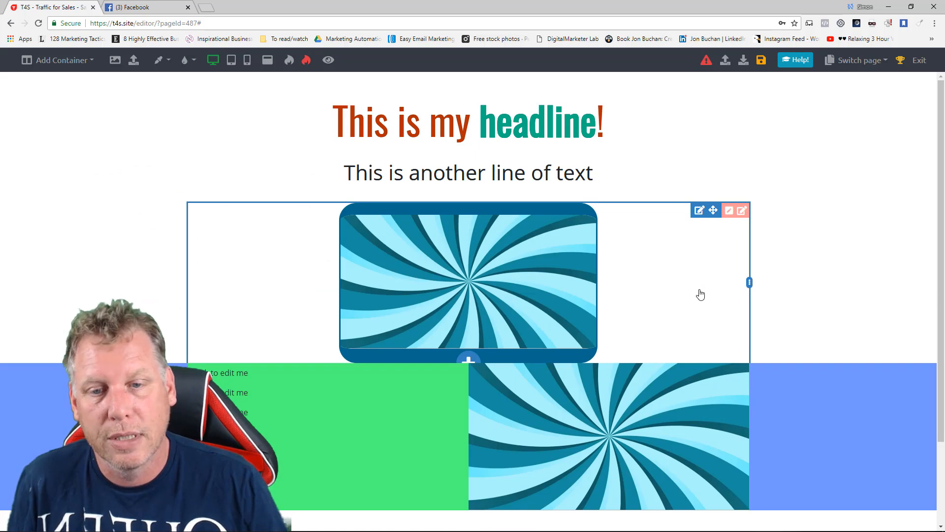
Move the two-column container down by 52 and set its space at top to 32 and at bottom to 35.
left_click(741, 372)
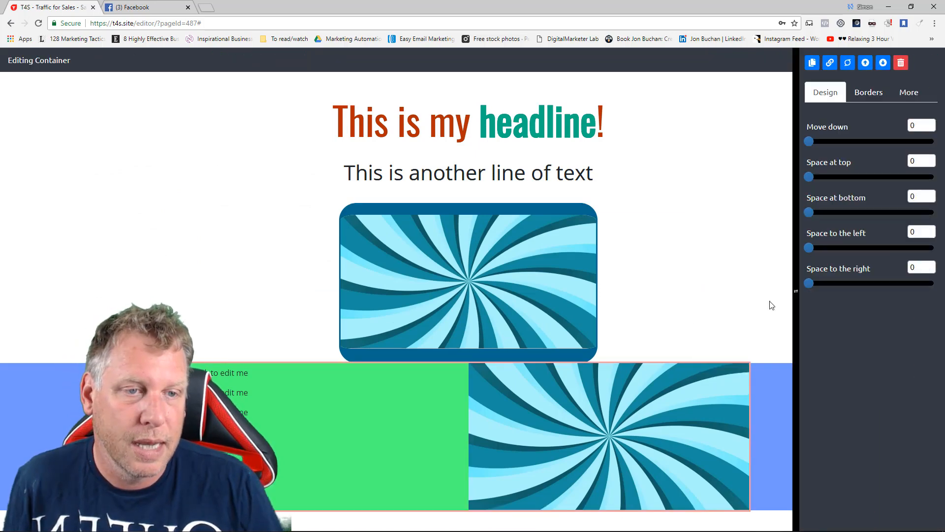
left_click_drag(809, 142, 874, 142)
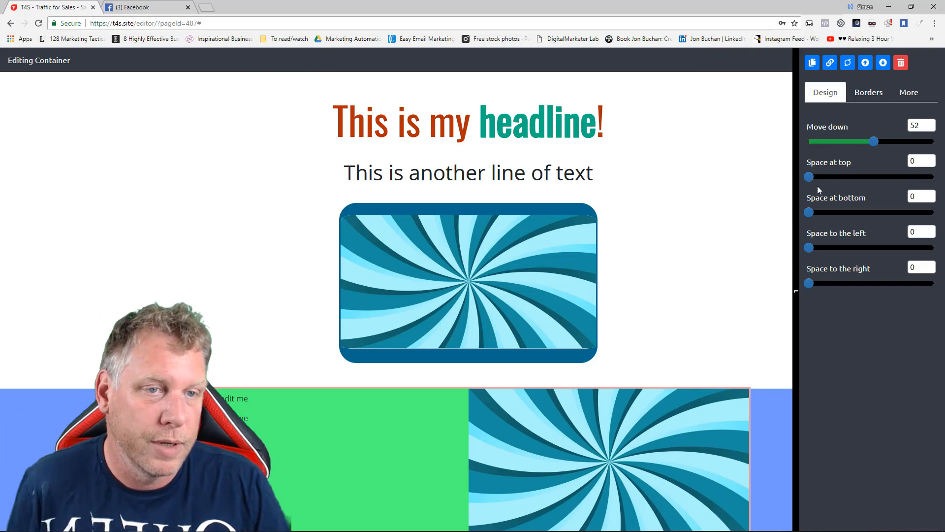
left_click_drag(811, 177, 849, 176)
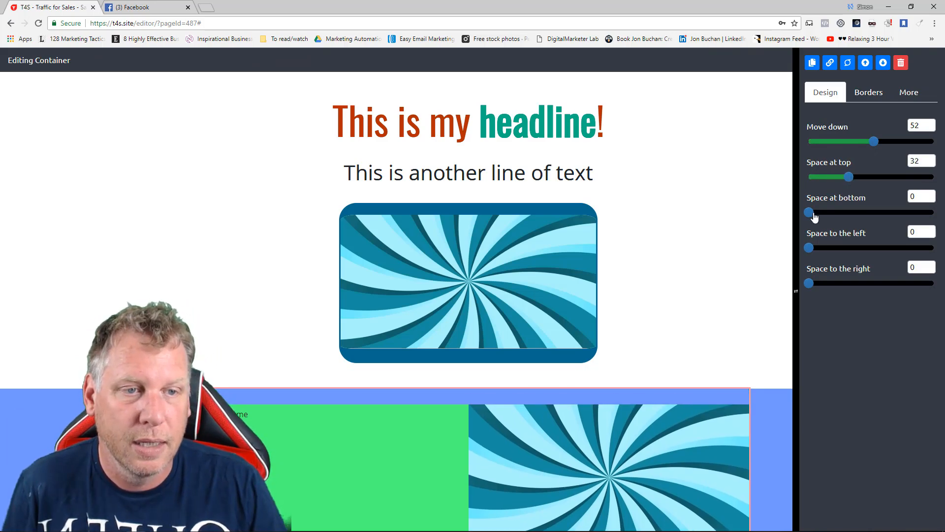
scroll(788, 214, "down", 3)
left_click_drag(811, 212, 853, 213)
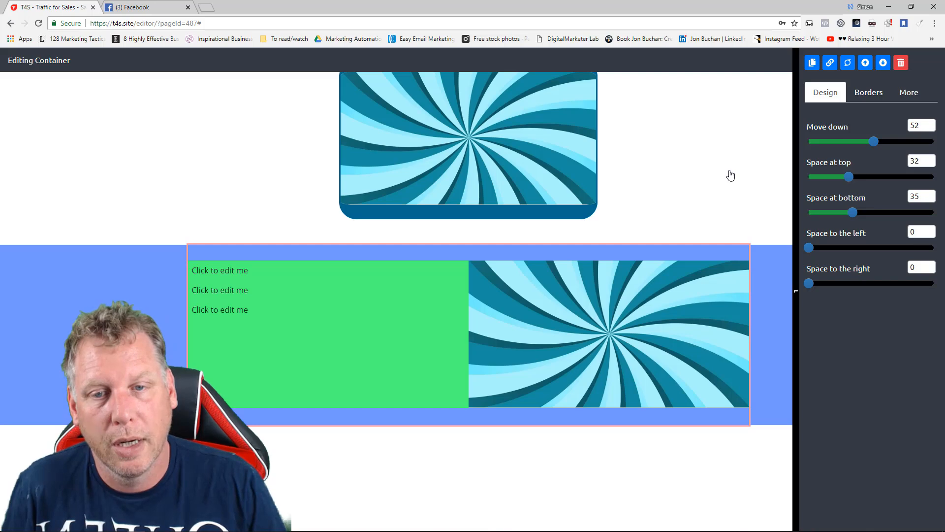
left_click(732, 506)
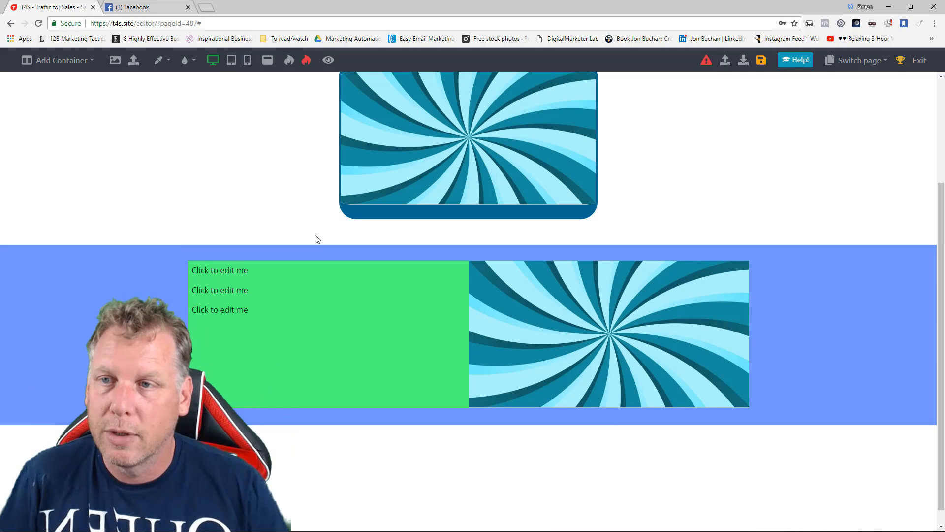
Add a one-column container at the page's end with the centered text "This is the next section of my page" at font size 44.
left_click(60, 60)
left_click(64, 84)
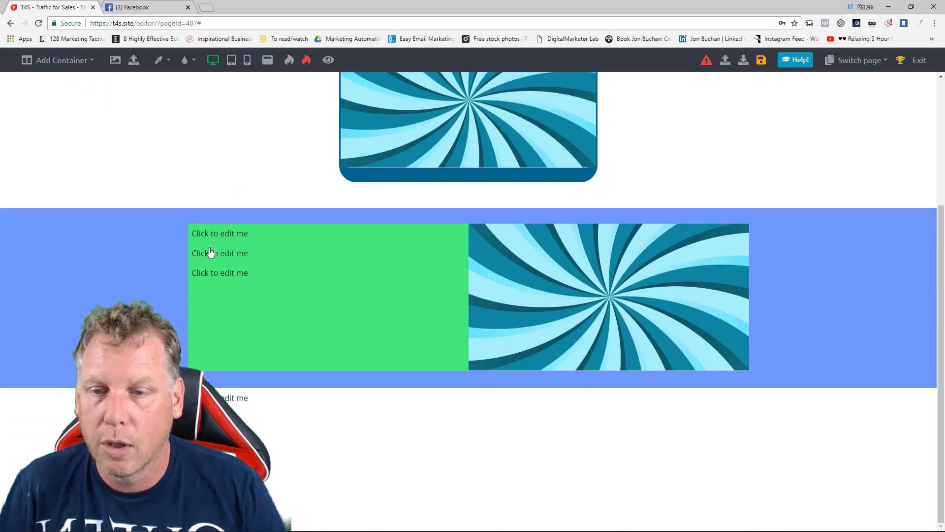
left_click(280, 400)
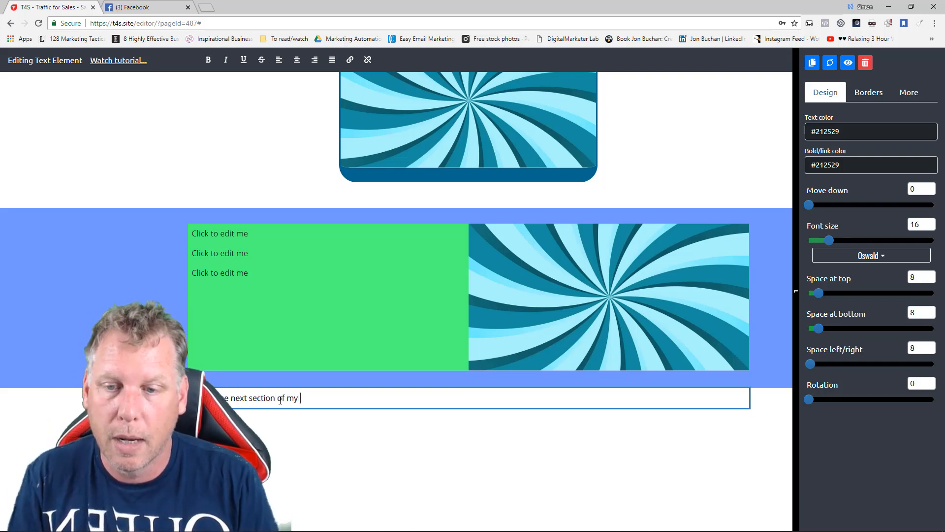
left_click(297, 60)
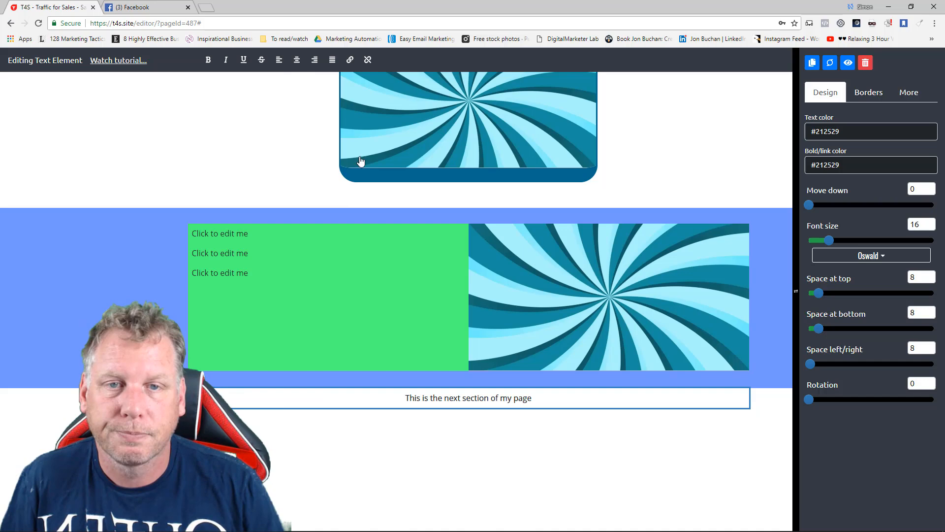
left_click_drag(829, 240, 864, 240)
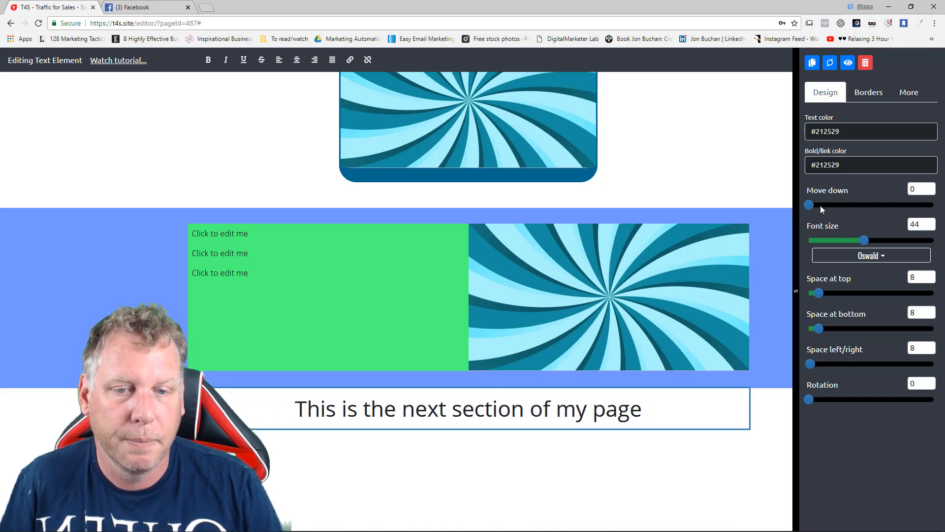
left_click(748, 201)
scroll(752, 192, "up", 3)
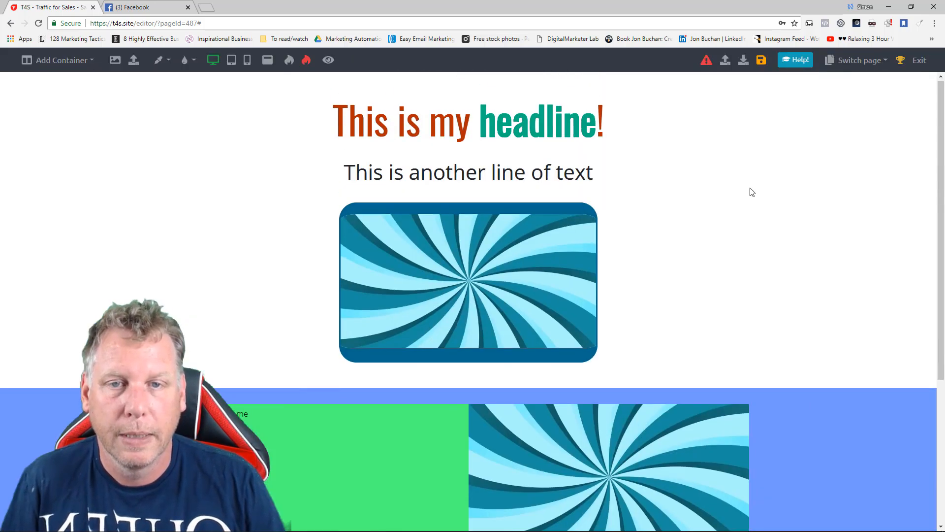
scroll(752, 192, "down", 6)
scroll(750, 190, "up", 7)
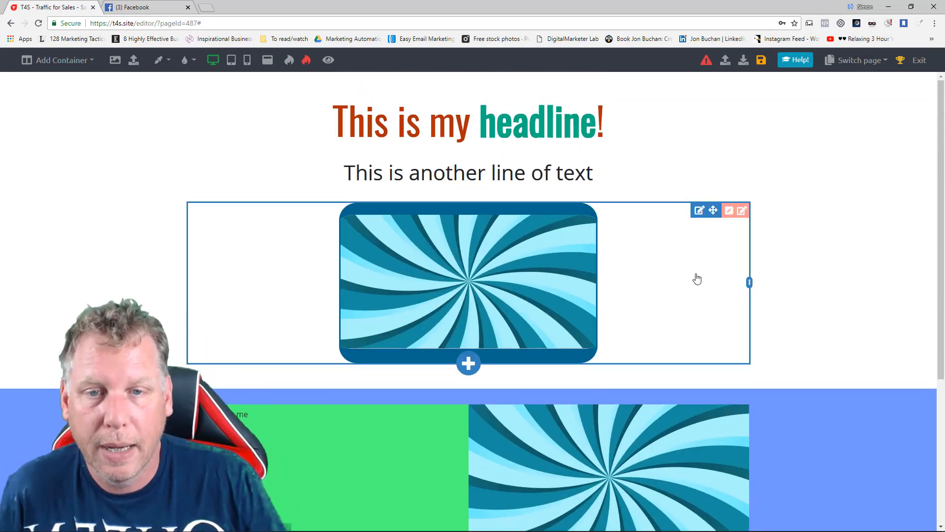
scroll(699, 279, "down", 4)
Give the text line under the headline a light yellow-green background and adjust its opacity.
scroll(692, 274, "up", 4)
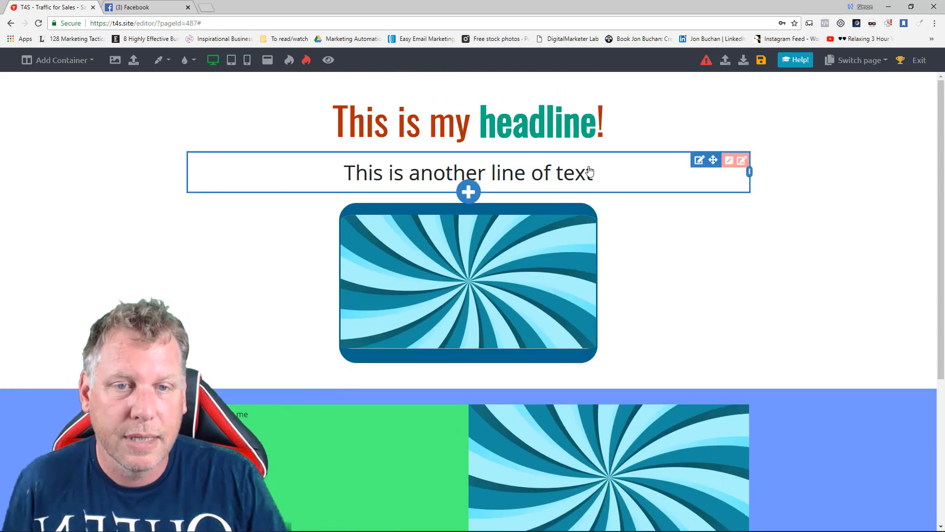
left_click(590, 171)
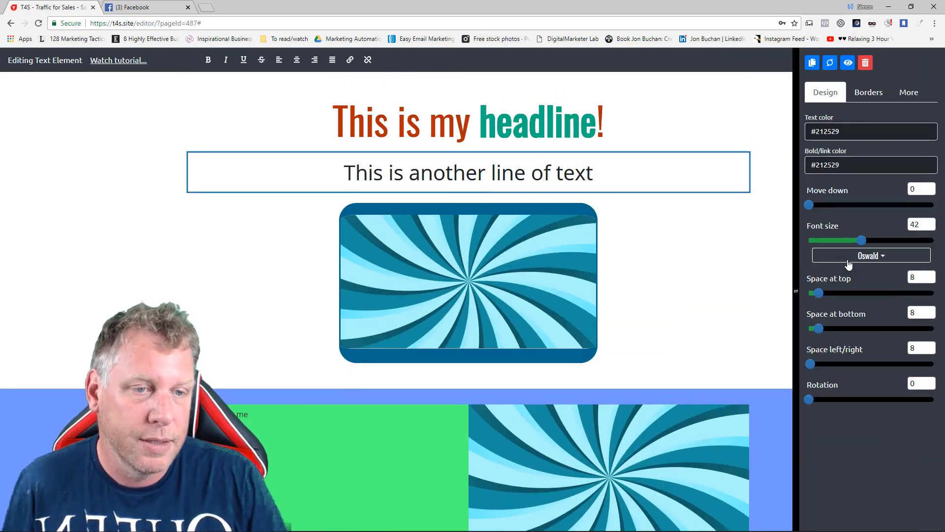
left_click(909, 93)
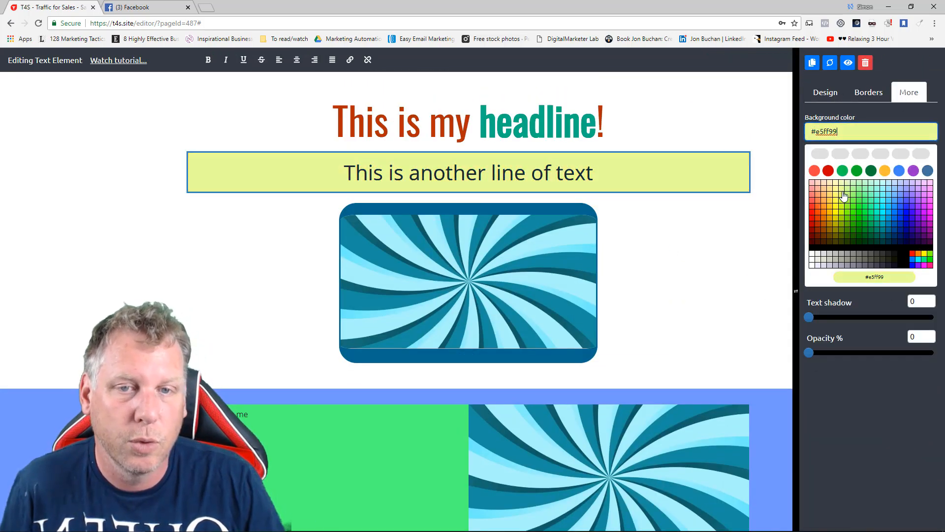
left_click(843, 193)
left_click_drag(813, 213, 869, 213)
Give the text line under the headline a dark olive (#8c8c00) border of 14 at the bottom only, with the other sides at 0.
left_click(871, 95)
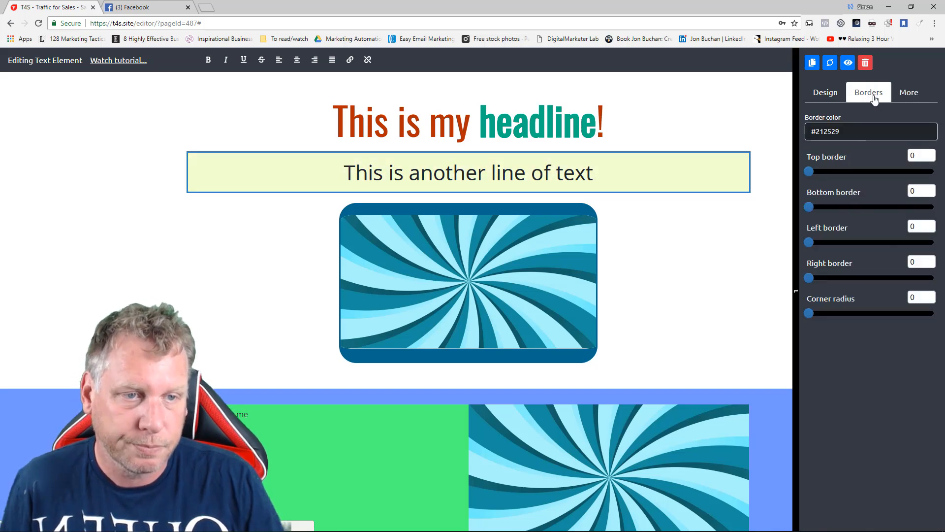
left_click(840, 136)
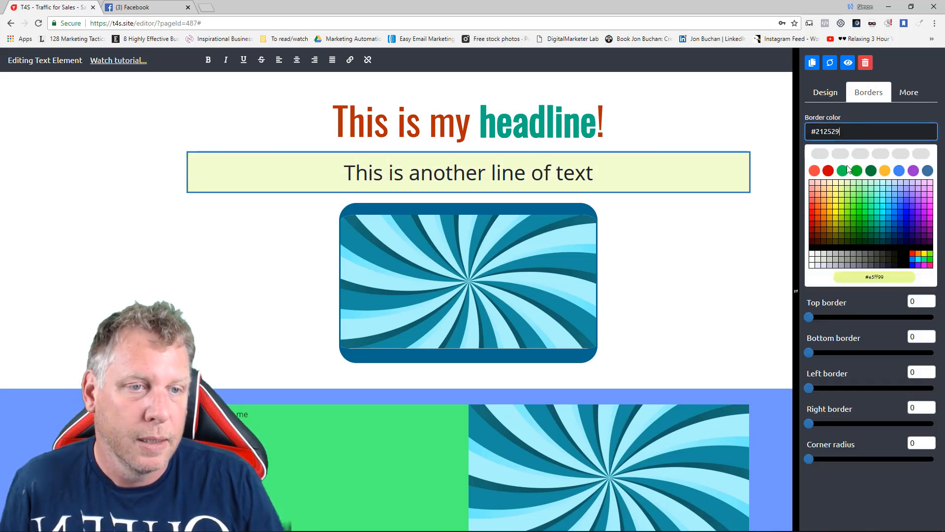
left_click(836, 236)
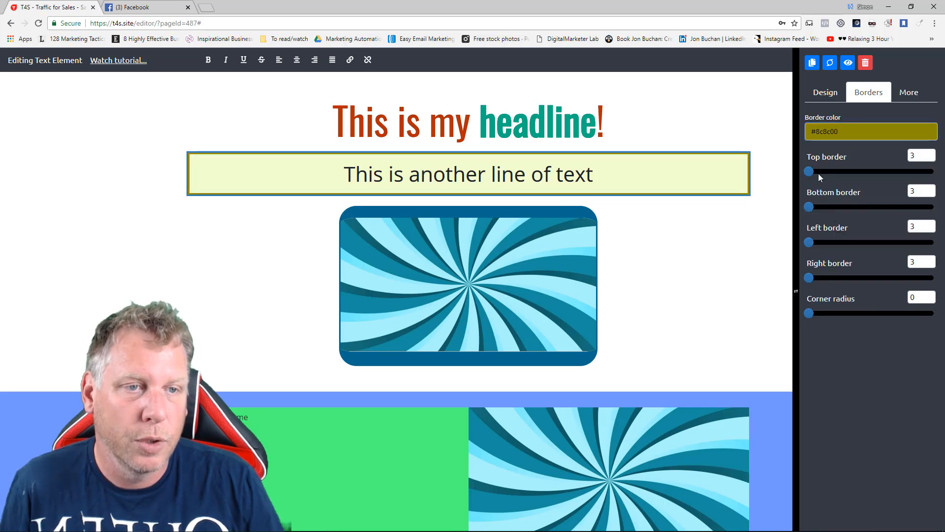
left_click(809, 172)
left_click(809, 242)
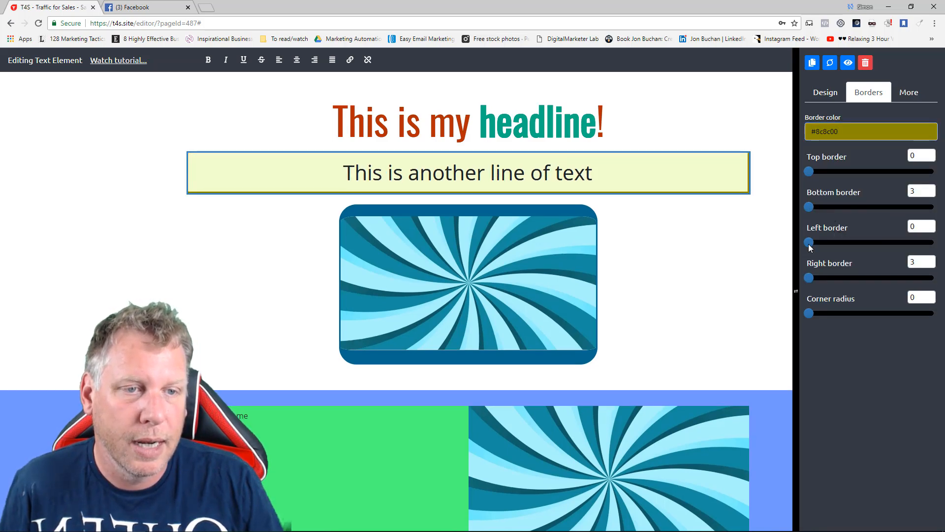
left_click(810, 277)
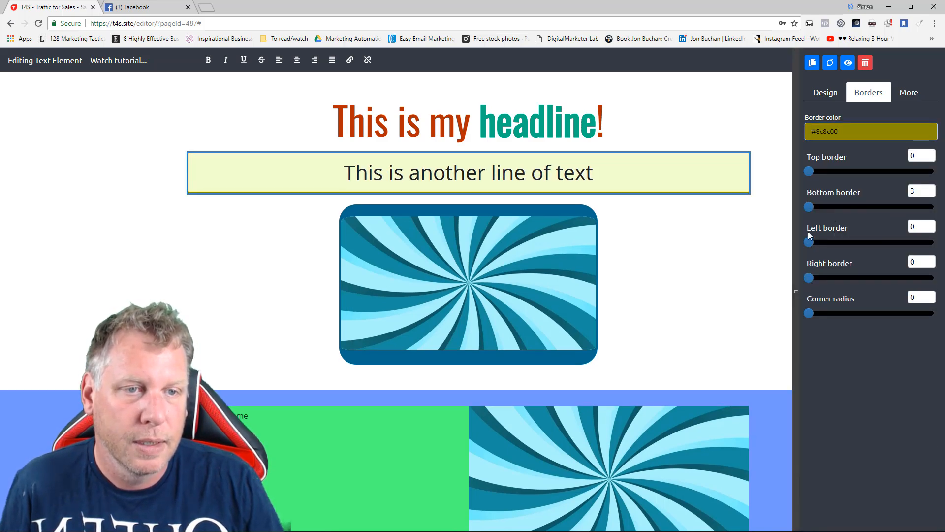
left_click_drag(809, 207, 827, 206)
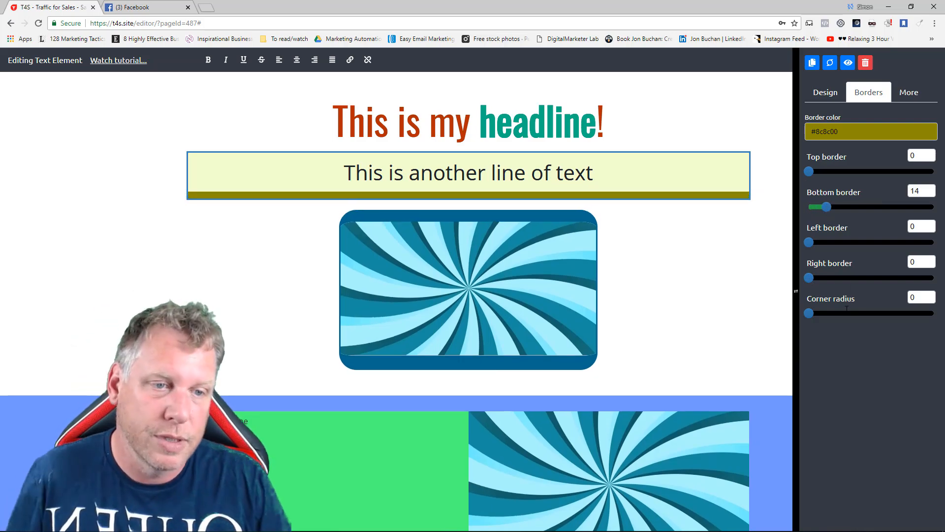
Try rotating the text line under the headline.
left_click(832, 95)
mouse_move(810, 399)
left_mouse_down()
mouse_move(896, 399)
mouse_move(799, 386)
mouse_move(823, 427)
mouse_move(806, 407)
left_mouse_up()
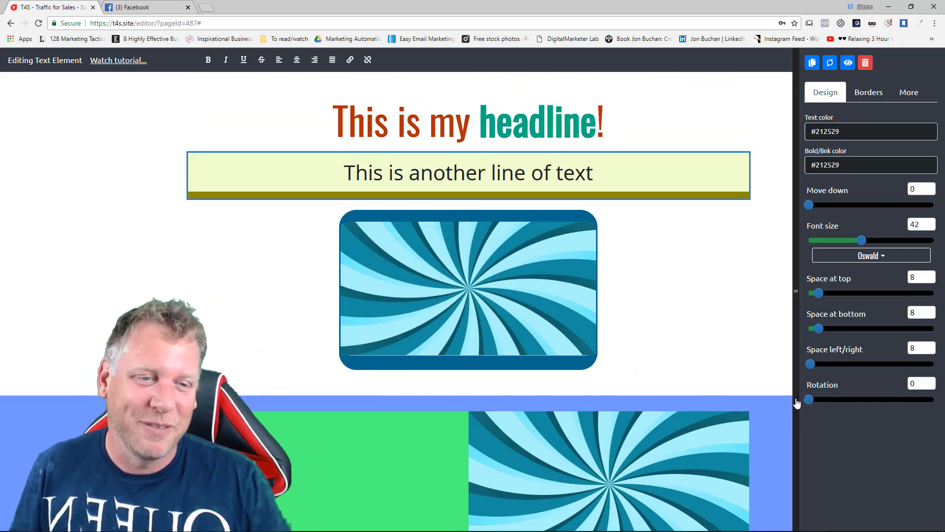
left_click(711, 298)
Set the page's background color to light blue (#bfdfff).
scroll(723, 305, "down", 5)
scroll(723, 306, "up", 5)
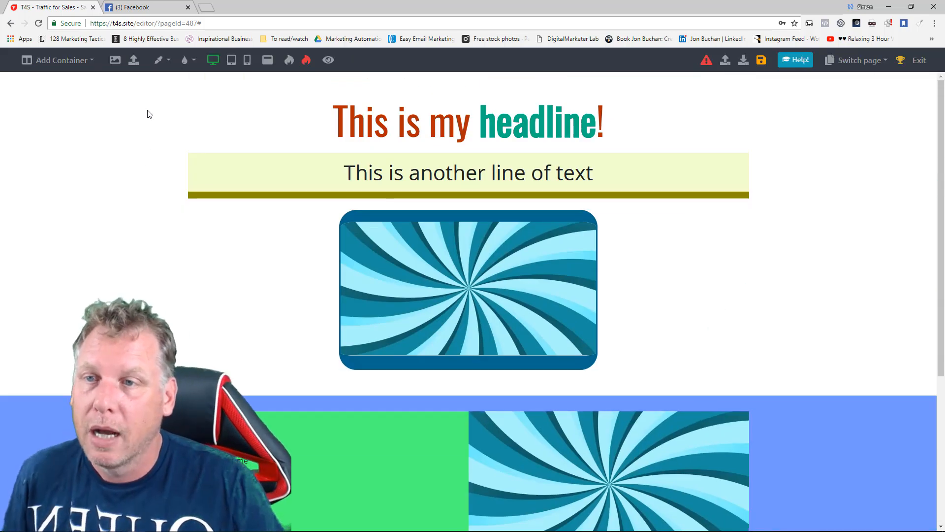
left_click(166, 63)
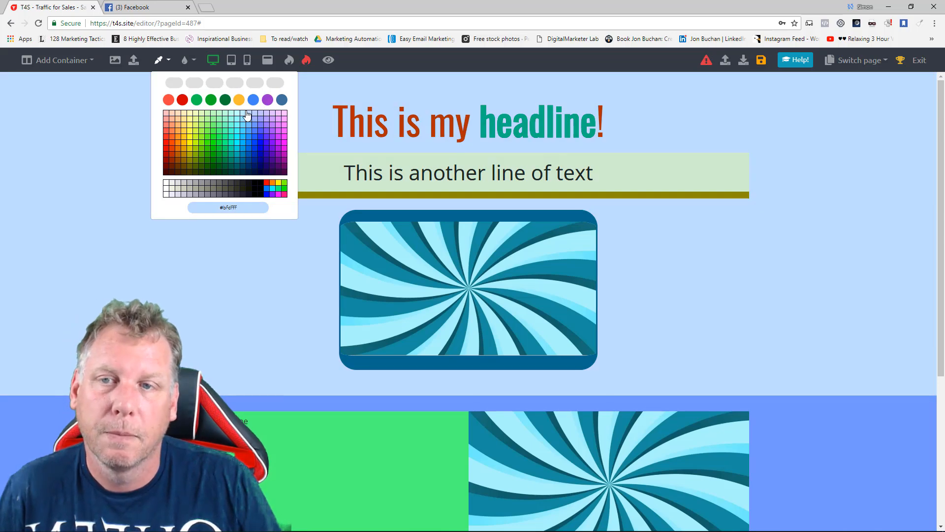
left_click(247, 115)
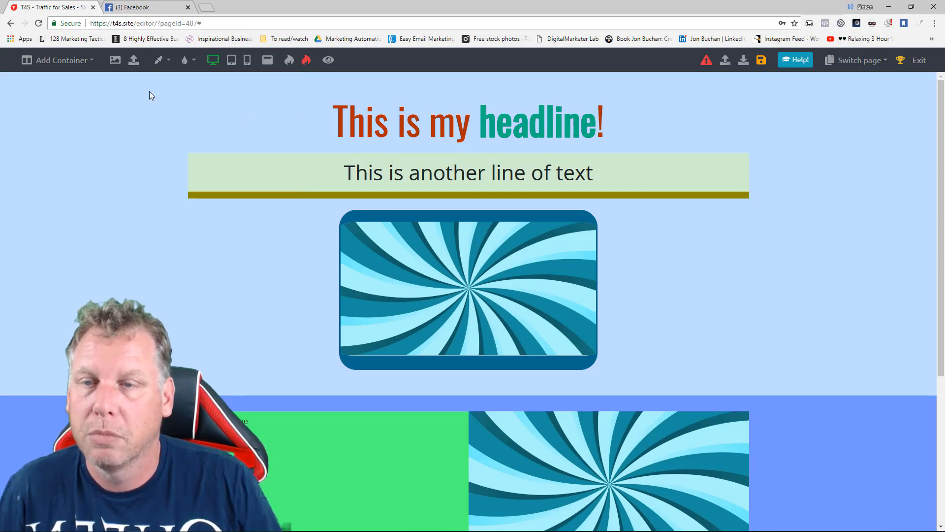
Create a popup reading "This appears in the center of the screen" and make it show when the mouse leaves the screen.
left_click(268, 61)
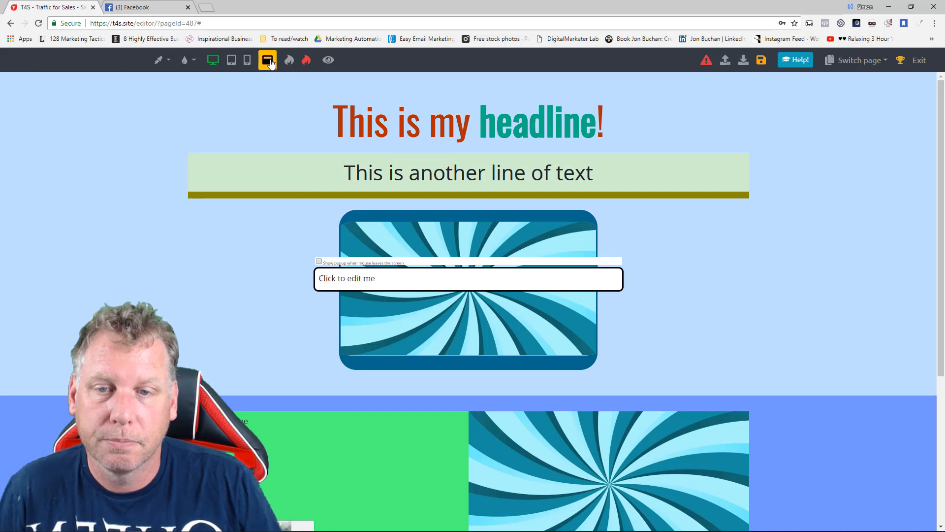
left_click(387, 278)
key("ctrl+a")
type("Thi")
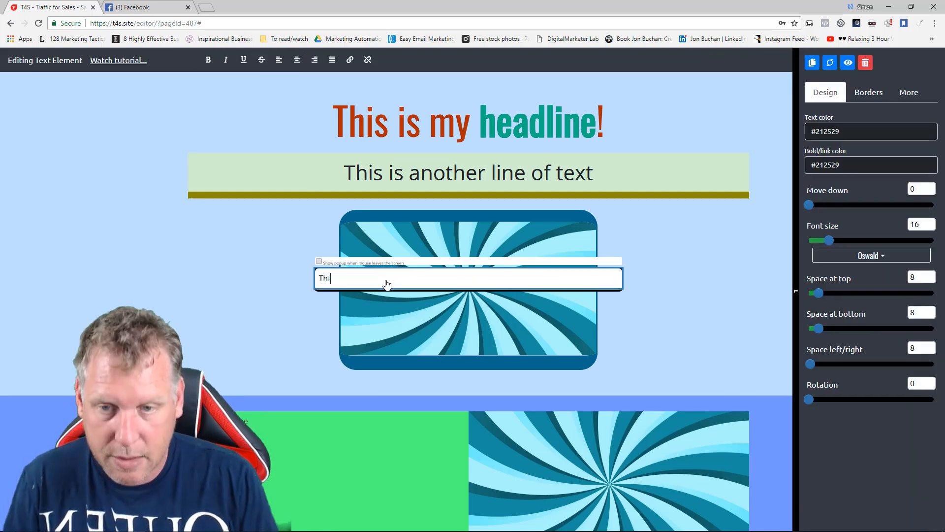
type("s appears")
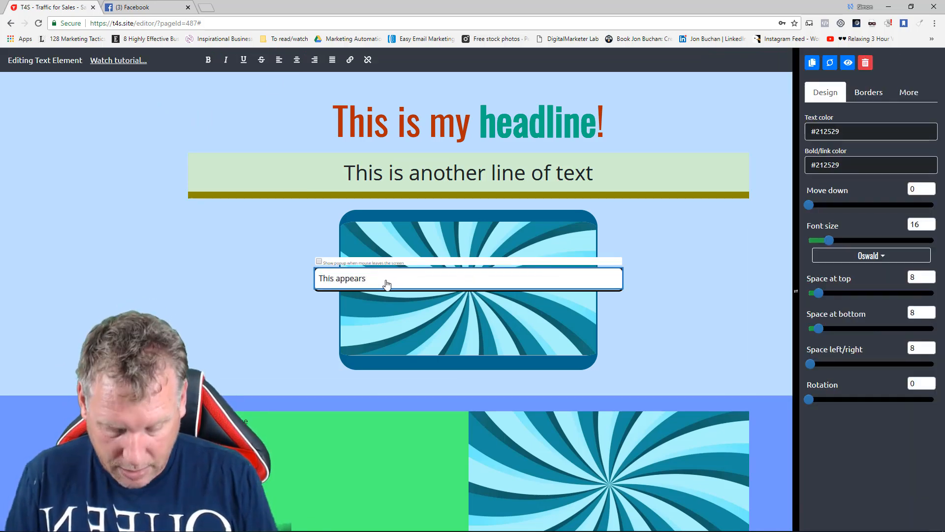
type(" in the center ")
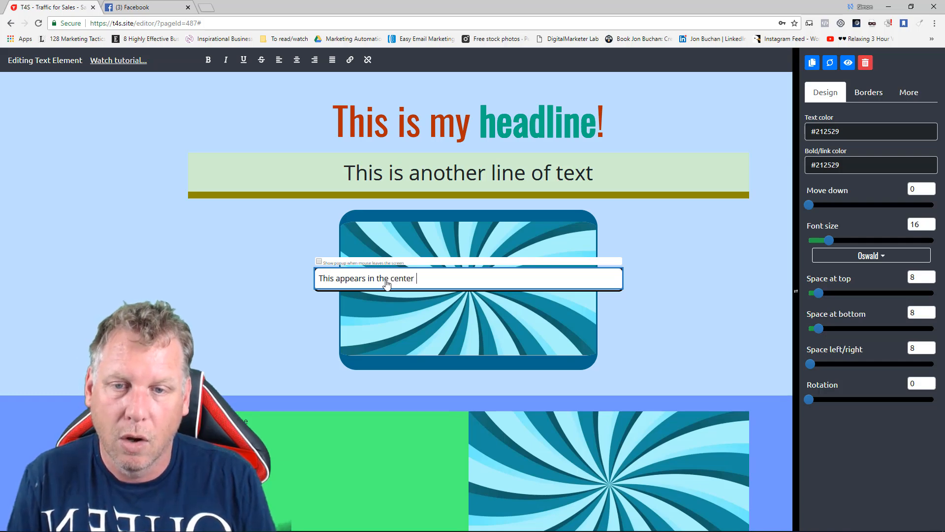
type("of the screen")
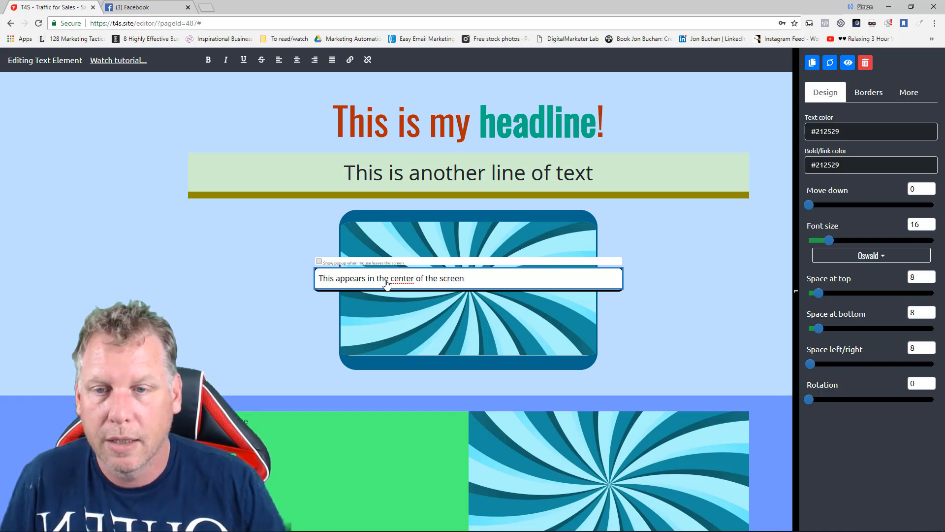
left_click(319, 262)
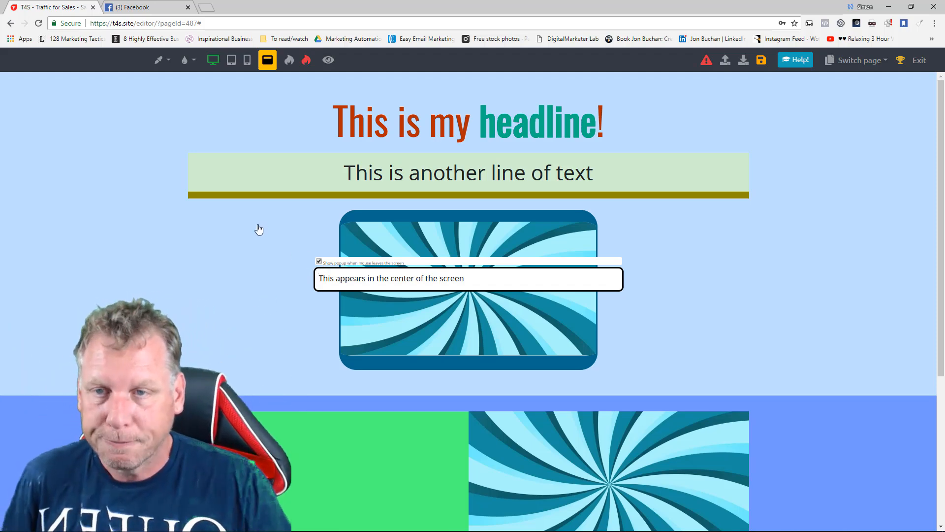
left_click(268, 59)
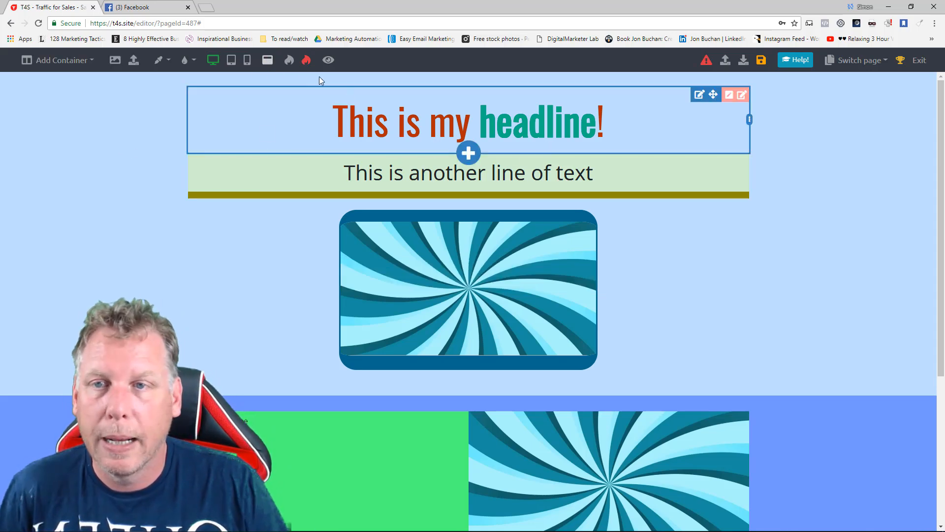
Set the bordered image's width to 78% for the tablet view and compare it with the desktop view.
left_click(231, 61)
scroll(464, 259, "down", 3)
scroll(465, 257, "up", 3)
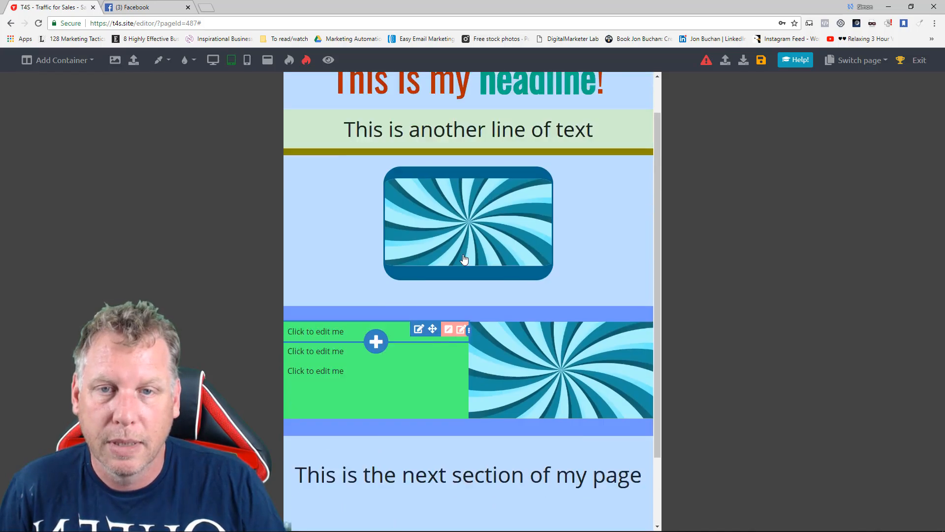
scroll(480, 236, "down", 3)
scroll(479, 235, "up", 3)
left_click(603, 217)
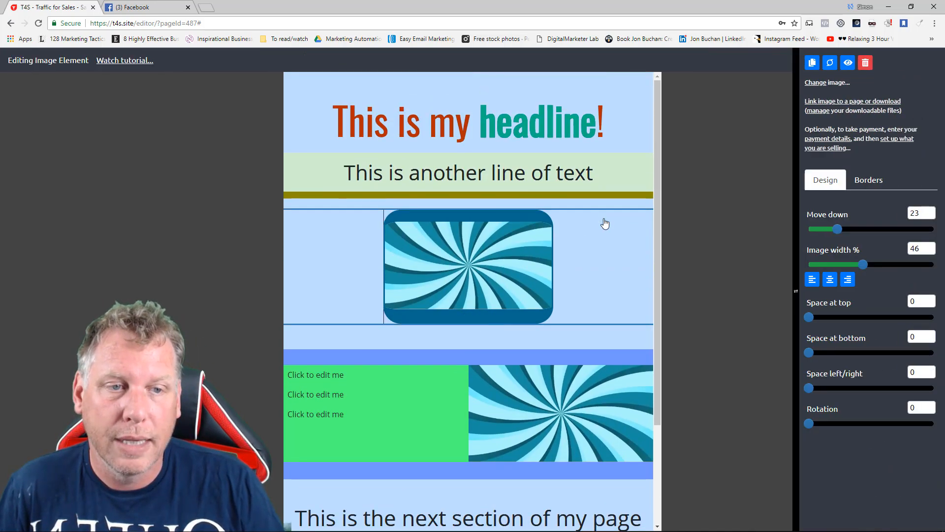
left_click_drag(864, 264, 905, 265)
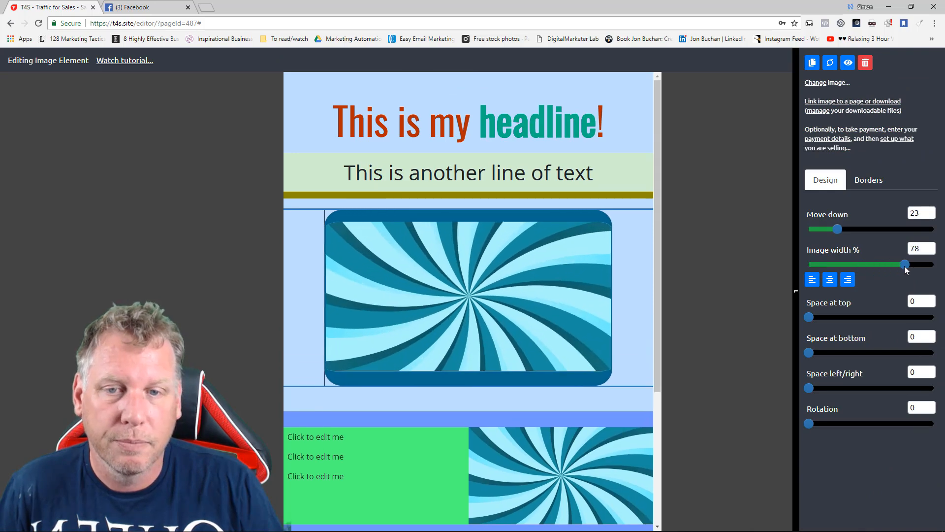
left_click(698, 228)
left_click(212, 59)
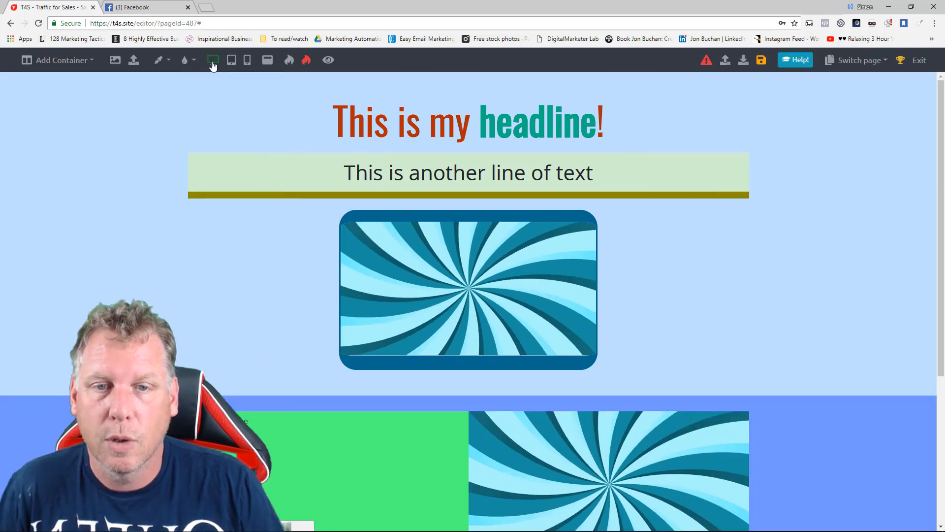
left_click(232, 63)
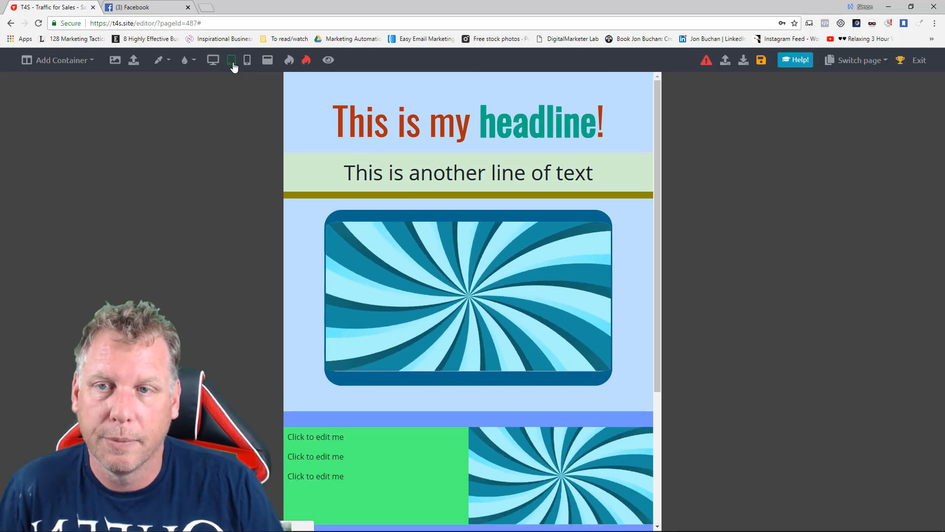
In the mobile view, reduce the headline's font size and set the text line below it to font size 24.
left_click(247, 61)
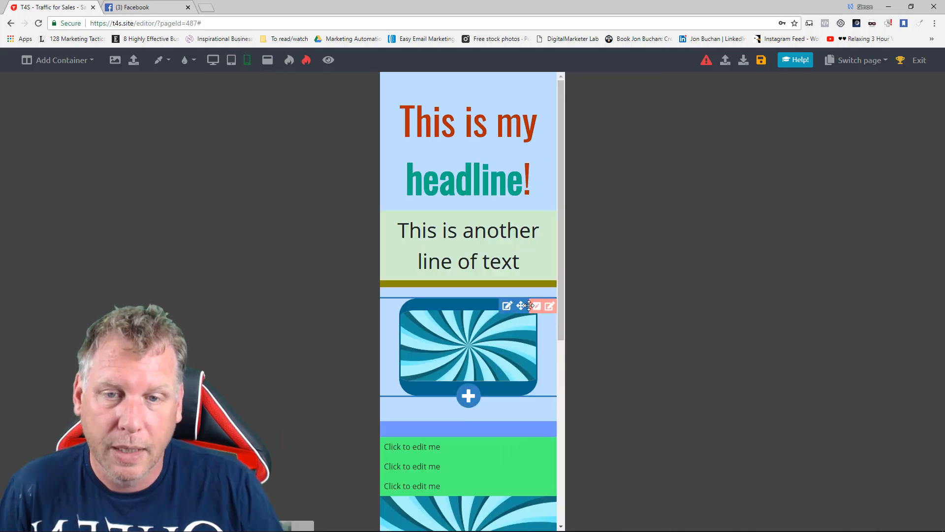
left_click(486, 159)
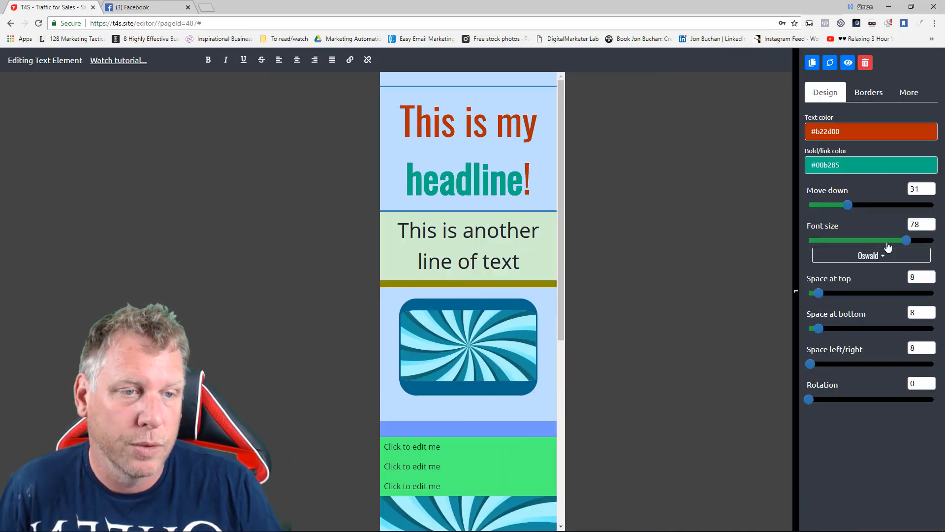
left_click_drag(906, 240, 841, 240)
left_click(493, 224)
left_click(507, 217)
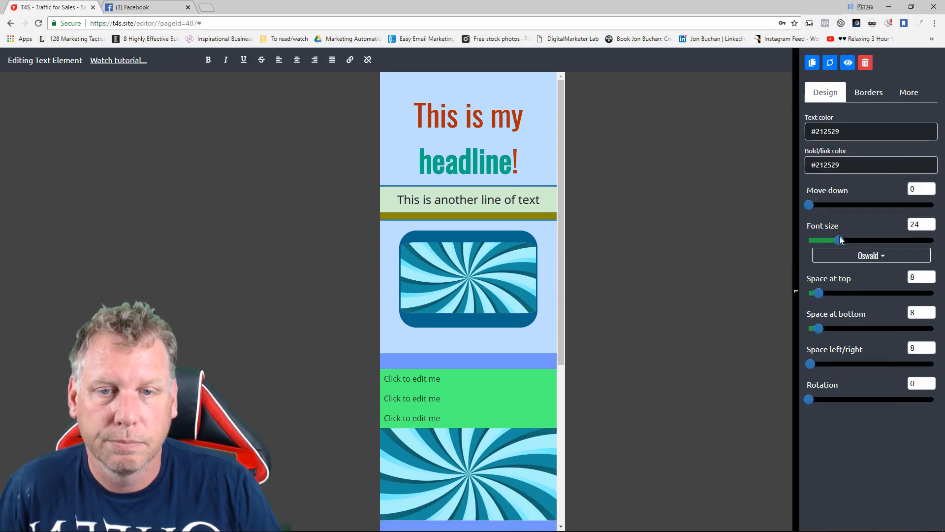
left_click(670, 316)
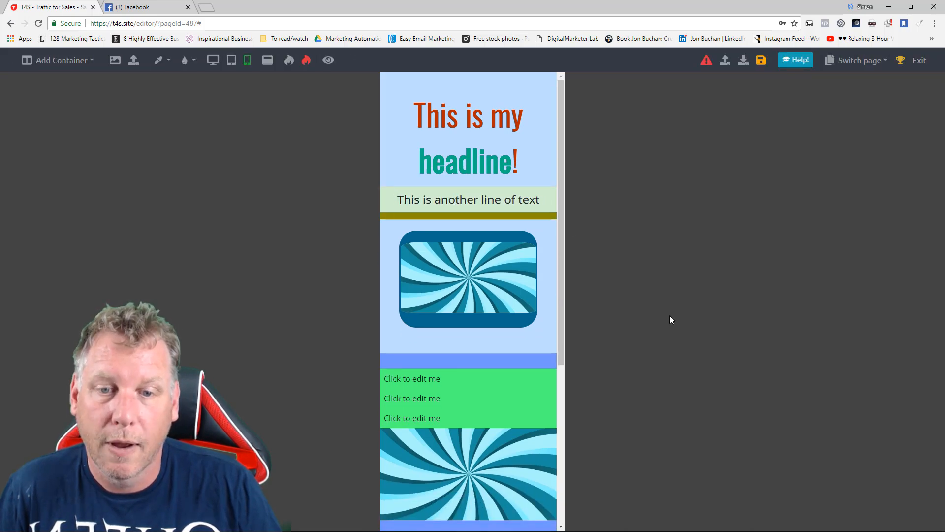
Compare the page layout across the desktop, mobile and tablet views.
left_click(215, 60)
left_click(246, 64)
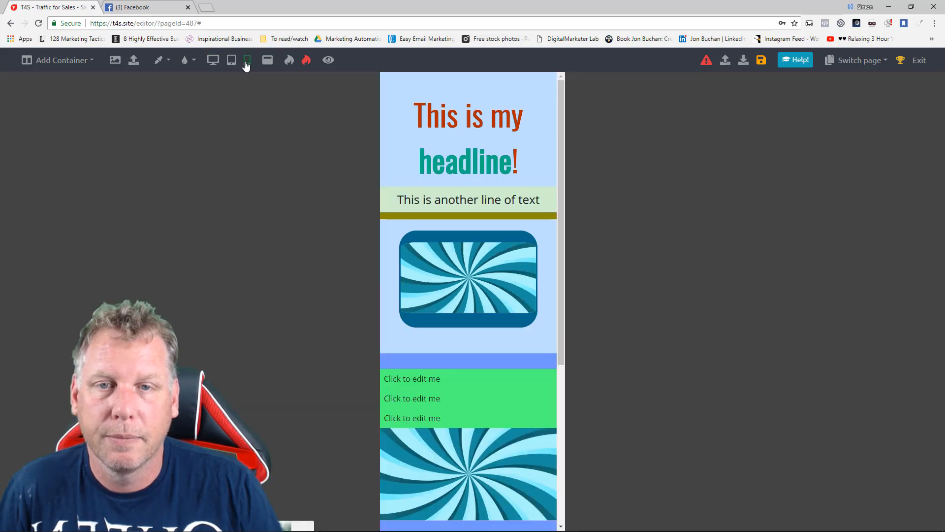
left_click(237, 60)
left_click(213, 61)
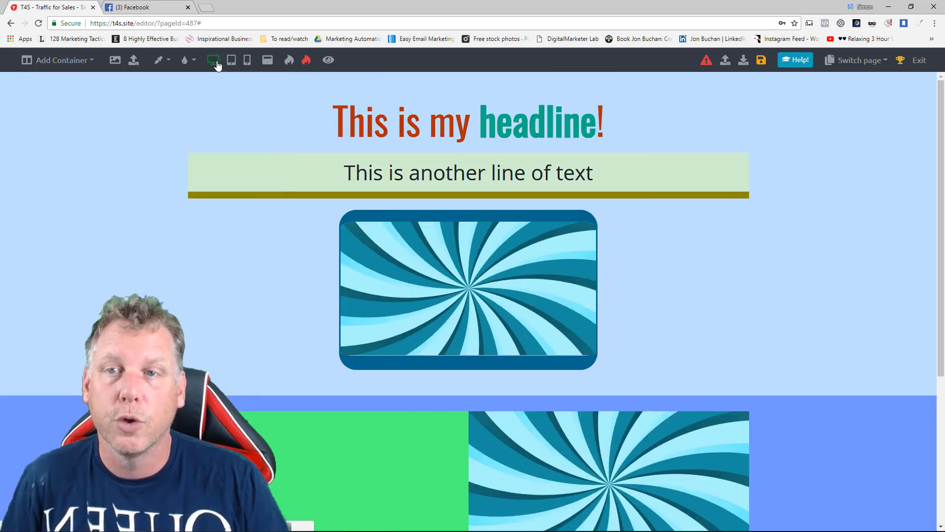
left_click(231, 62)
Set "This is the next section of my page" to font size 30 in the mobile view and return to the desktop view.
left_click(247, 61)
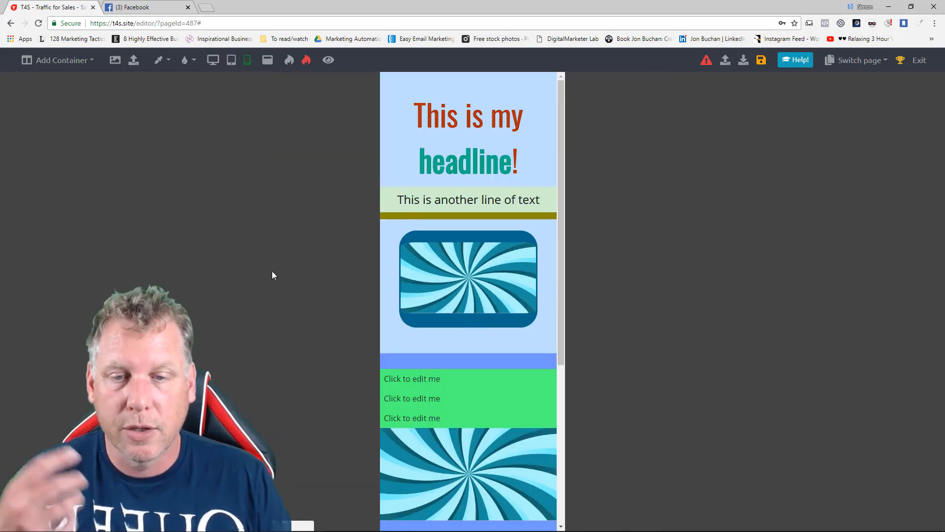
scroll(447, 292, "down", 5)
left_click(460, 349)
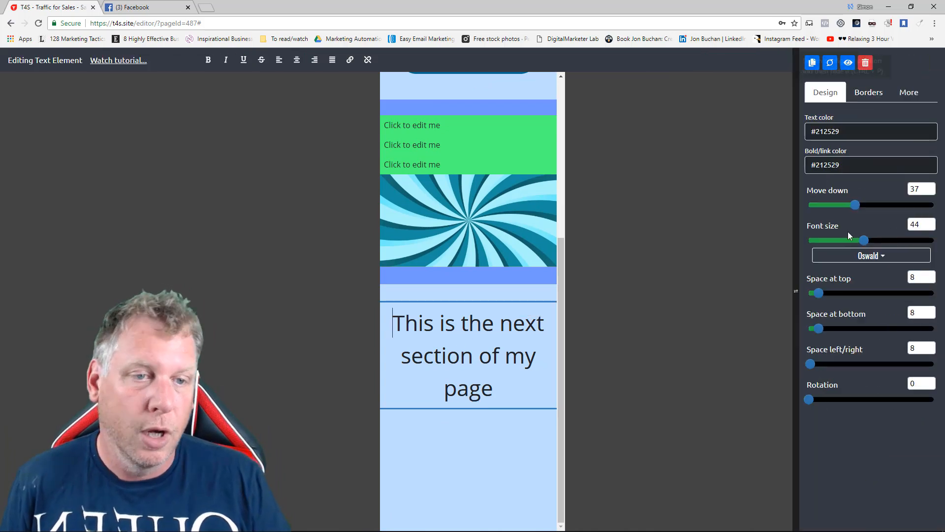
left_click_drag(864, 241, 846, 242)
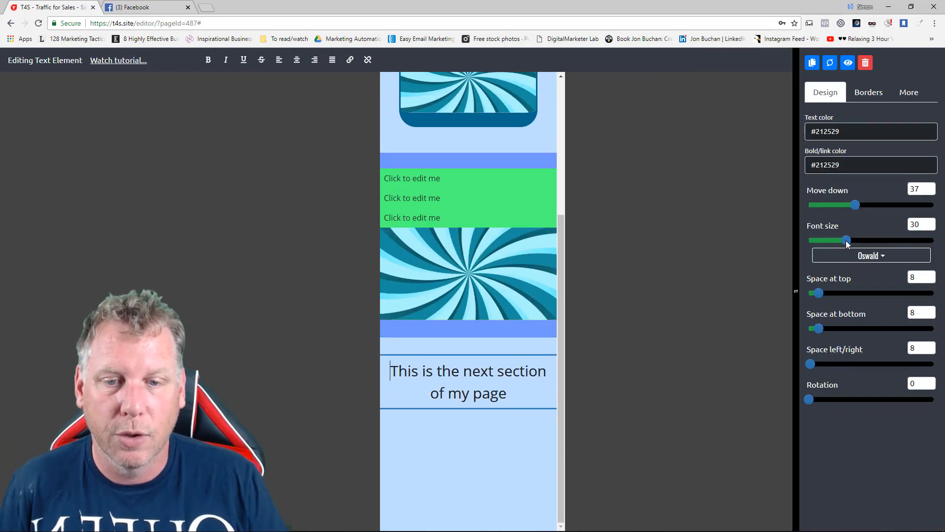
left_click(628, 265)
left_click(212, 63)
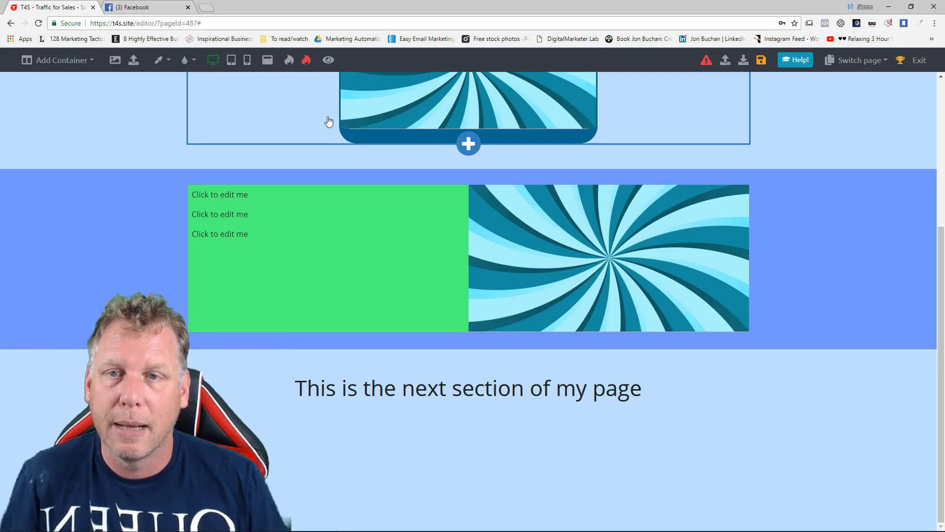
Preview the finished page, look through its sections and test the exit popup by dismissing it.
left_click(329, 60)
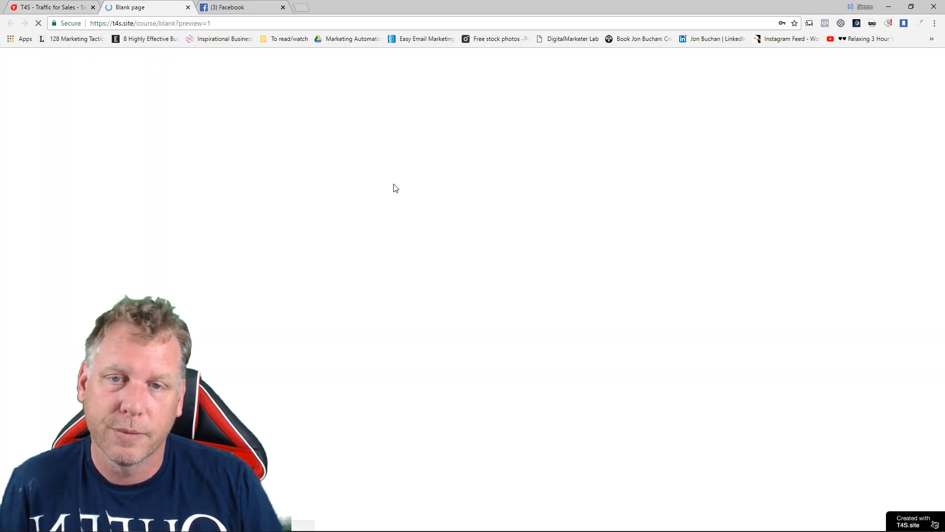
scroll(311, 270, "down", 2)
scroll(312, 270, "up", 2)
scroll(311, 266, "down", 1)
scroll(311, 266, "up", 1)
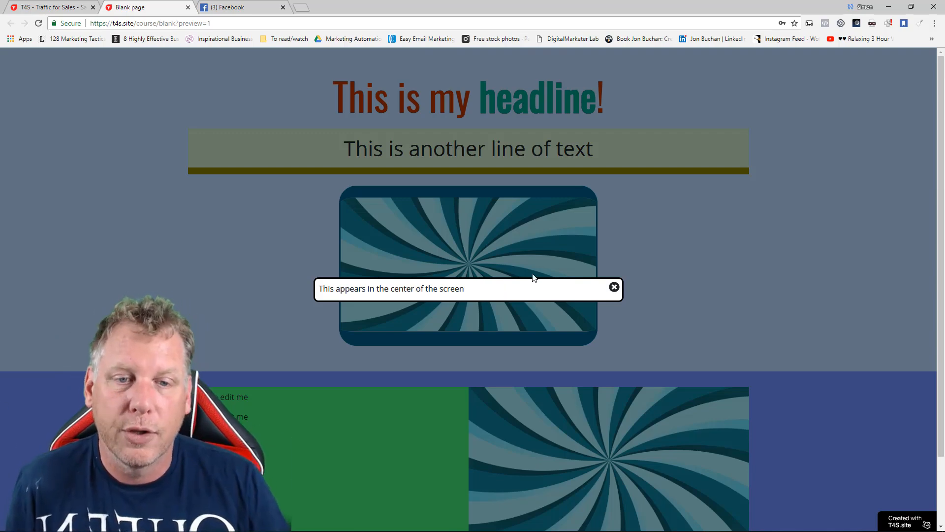
left_click(614, 288)
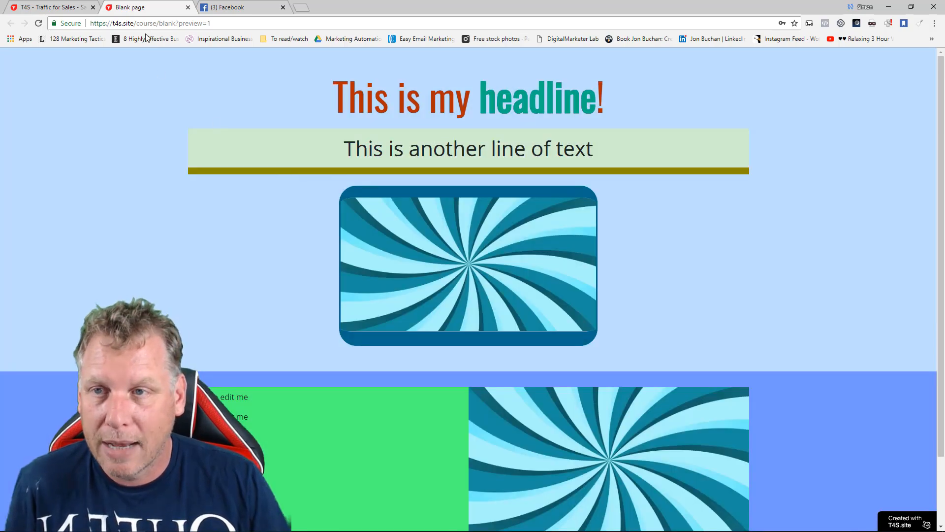
Close the preview, inspect the popup's option for showing when the mouse leaves the screen, and check the page preview again.
left_click(187, 8)
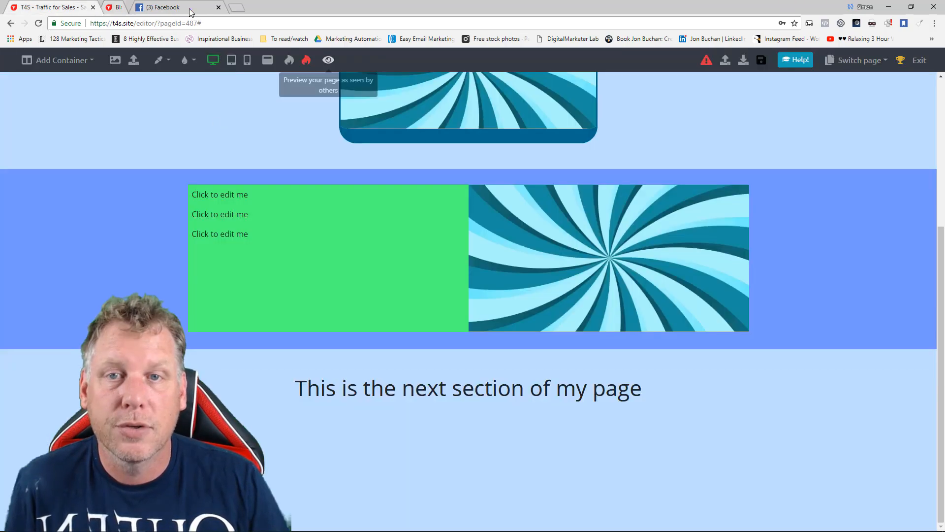
left_click(268, 61)
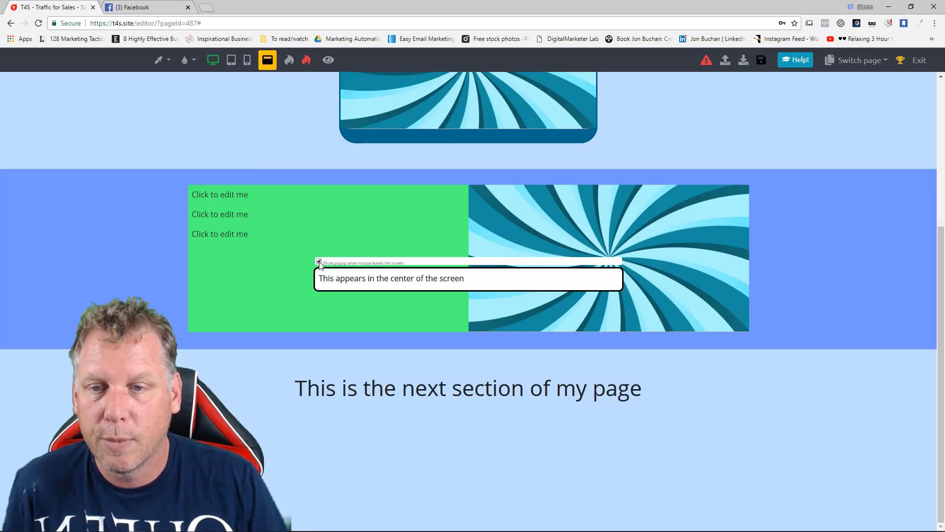
left_click(268, 60)
left_click(329, 61)
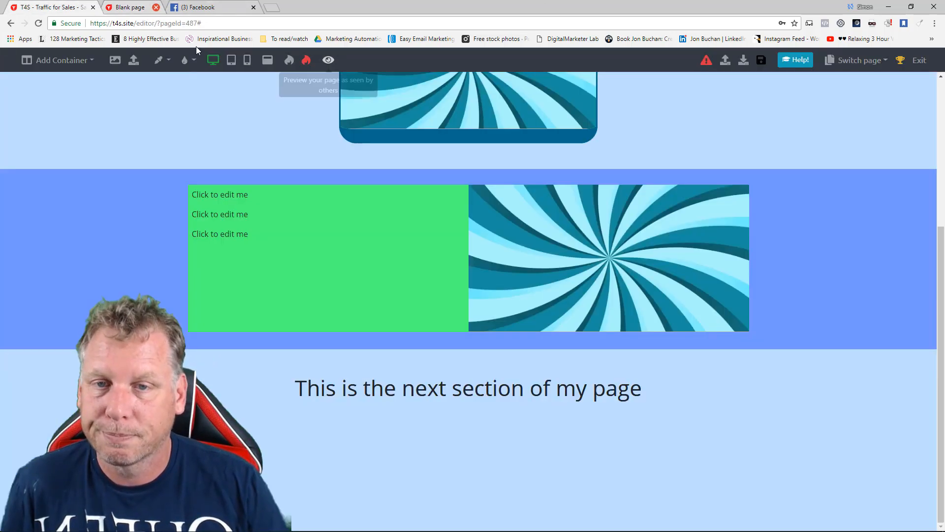
left_click(188, 7)
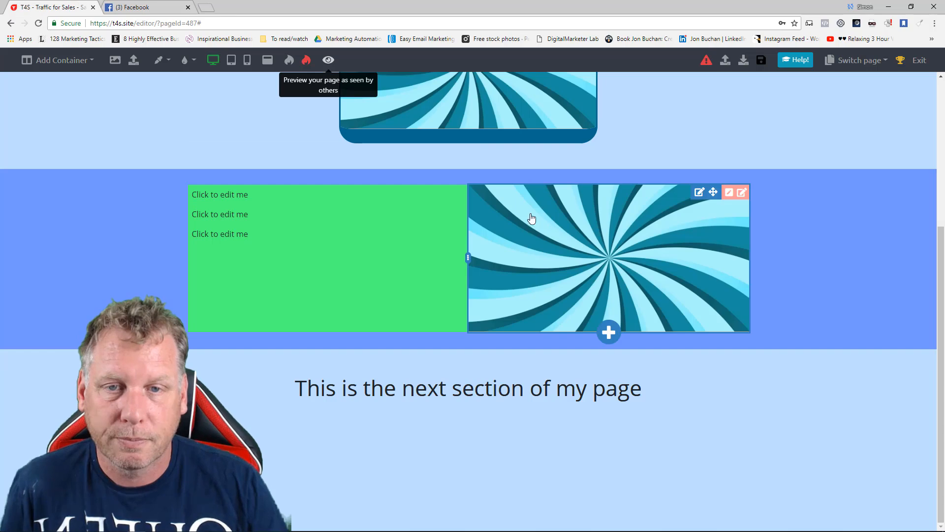
Add a button below the top image, set its Move down value to 40 and label it "CLICK ME".
left_click(468, 147)
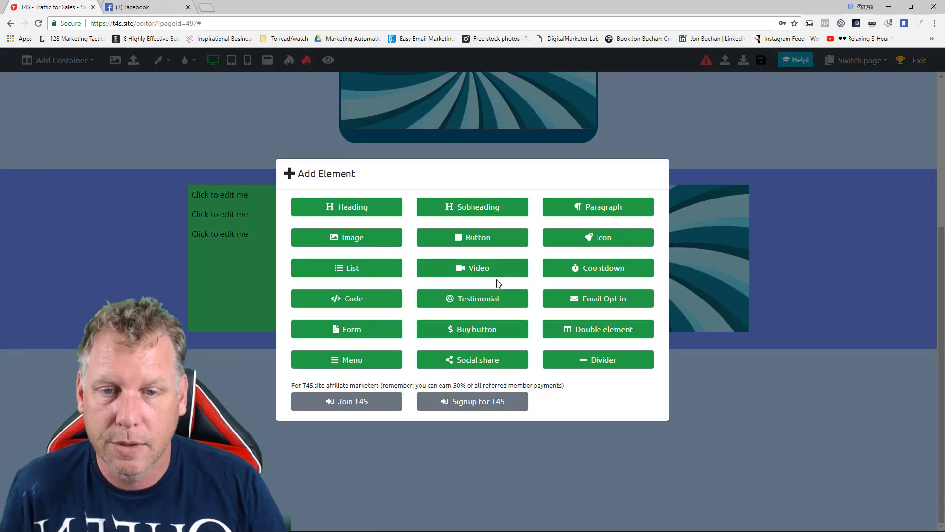
left_click(510, 241)
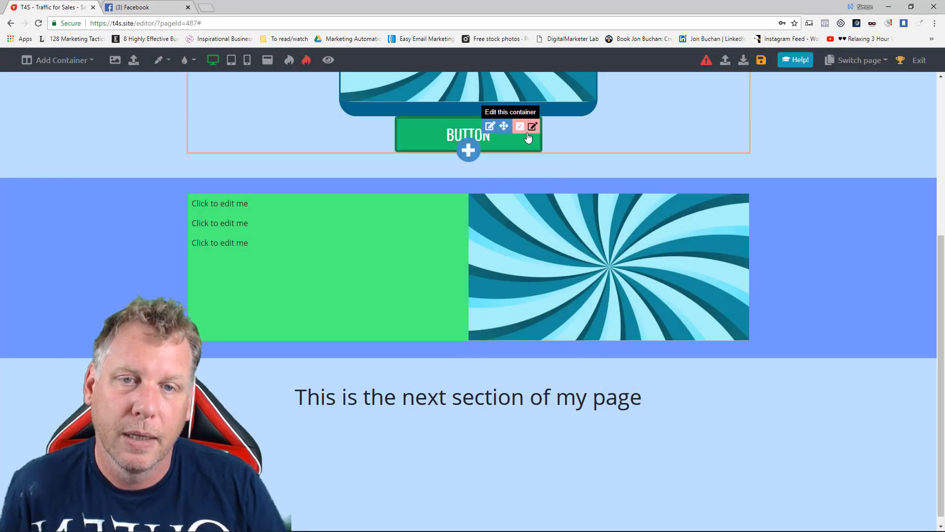
left_click(490, 126)
left_click_drag(811, 264, 855, 265)
double_click(474, 156)
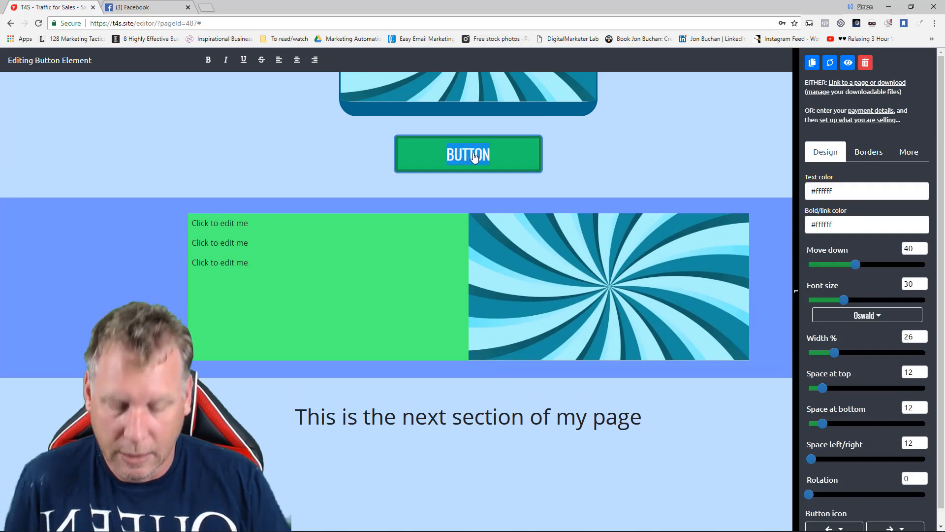
type("CLICK ME")
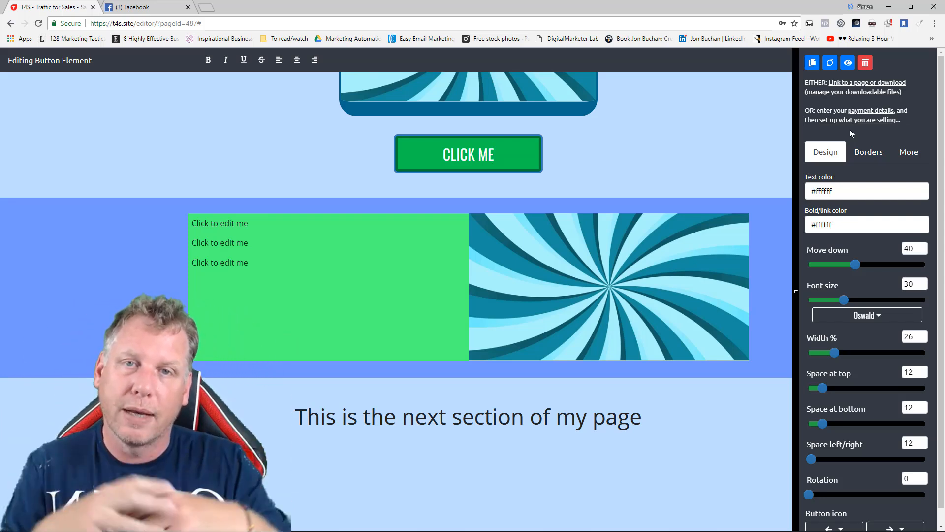
Link the CLICK ME button to the existing Show/hide popup action and save the page.
left_click(847, 86)
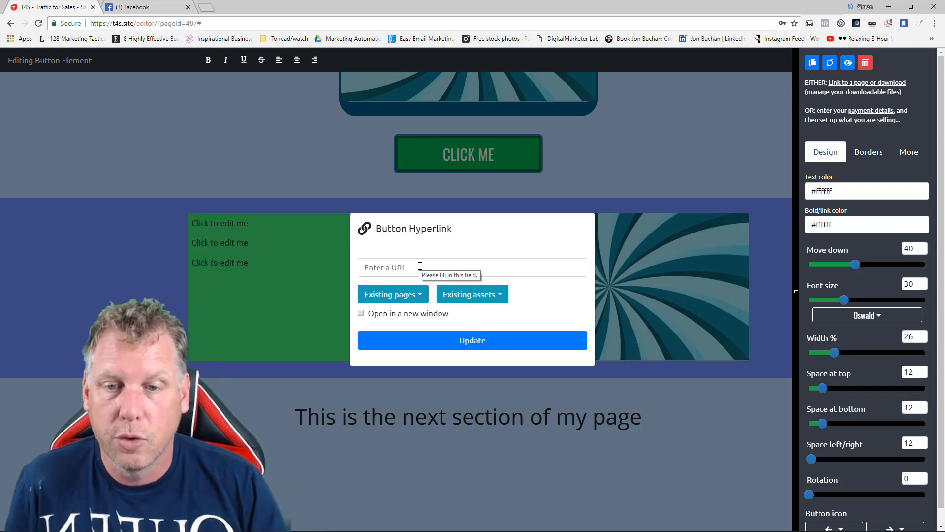
left_click(419, 297)
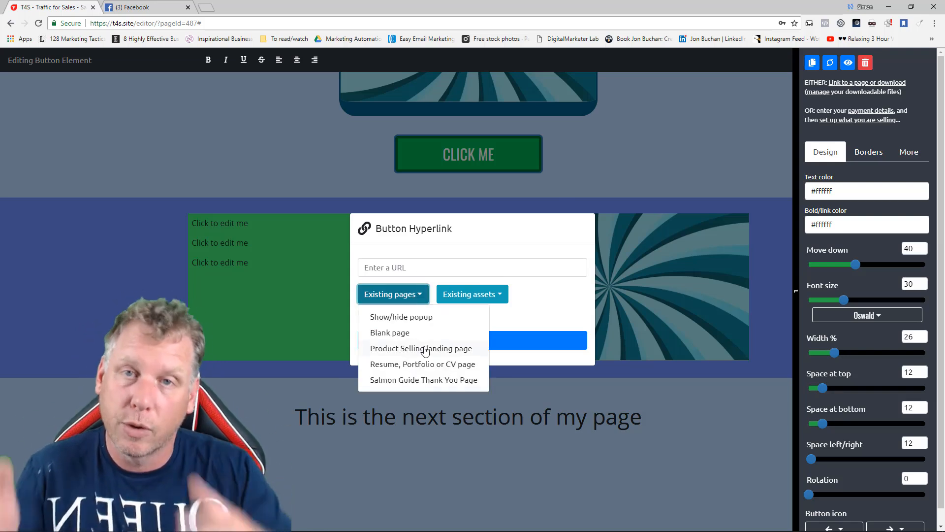
left_click(420, 320)
left_click(491, 349)
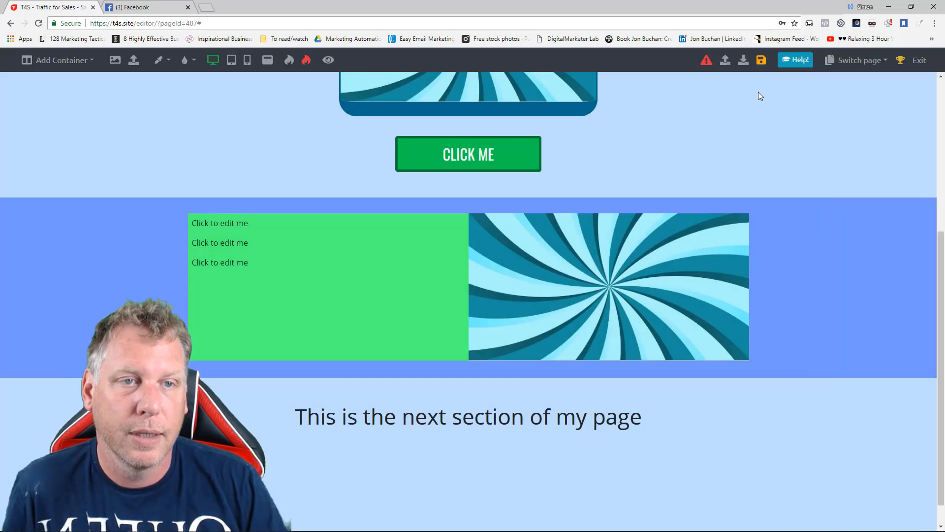
left_click(762, 61)
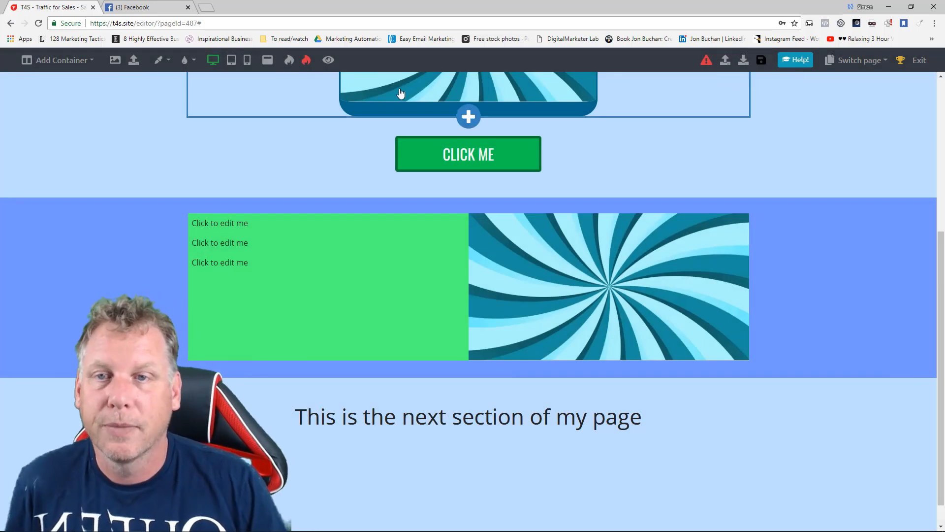
Preview the page and test that the CLICK ME button opens the popup, dismissing it and returning to the editor.
left_click(329, 60)
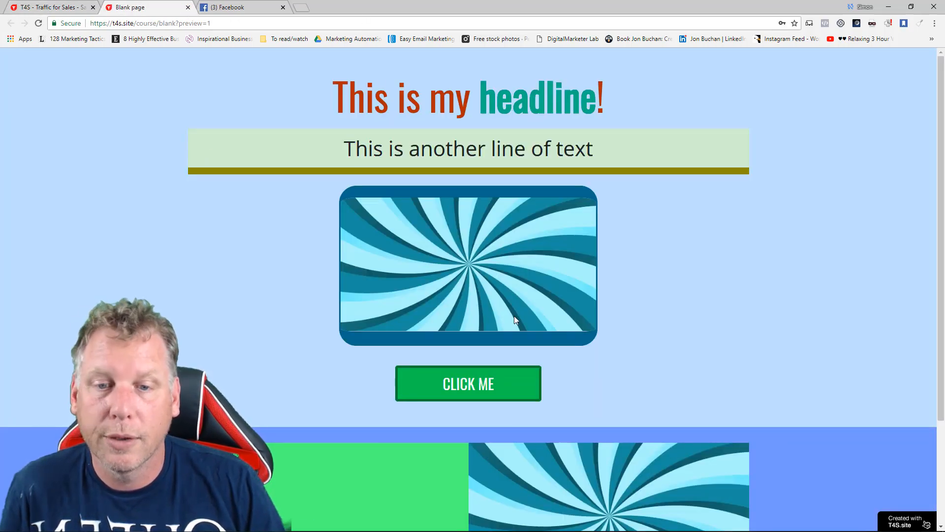
left_click(502, 391)
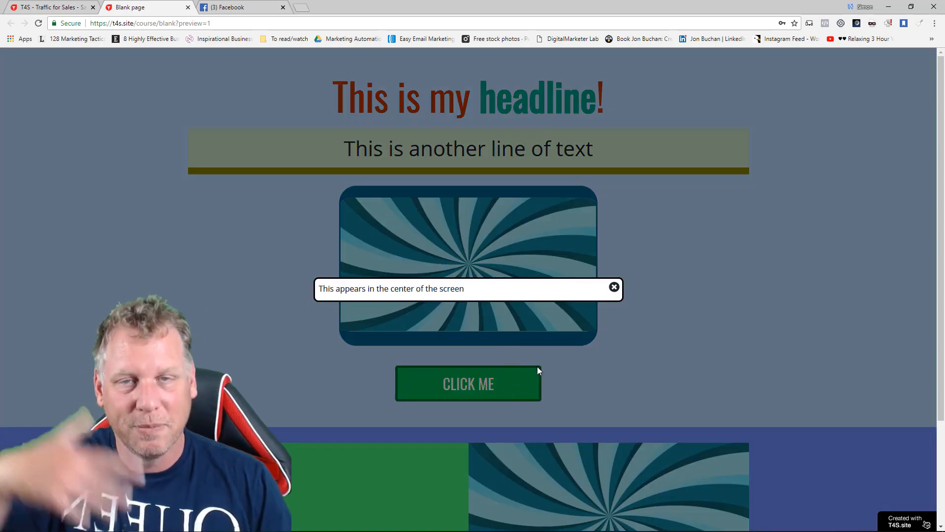
left_click(614, 287)
scroll(596, 312, "down", 3)
scroll(592, 311, "up", 3)
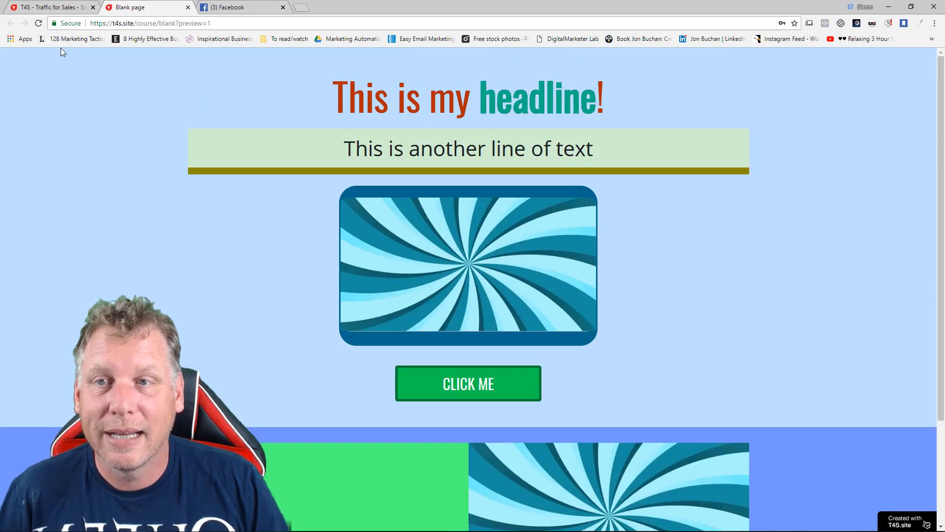
left_click(187, 8)
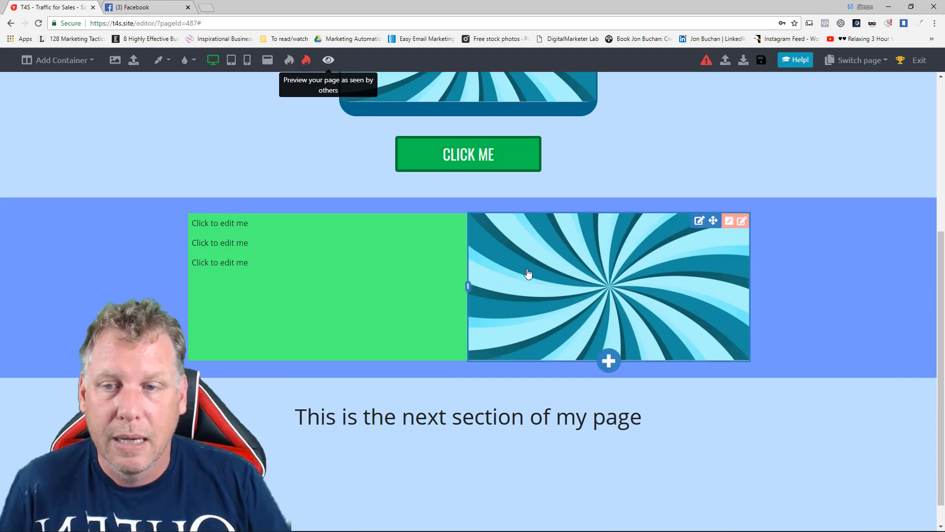
Center the first text line in the green column and set its font size to 40.
left_click(301, 231)
left_click(296, 59)
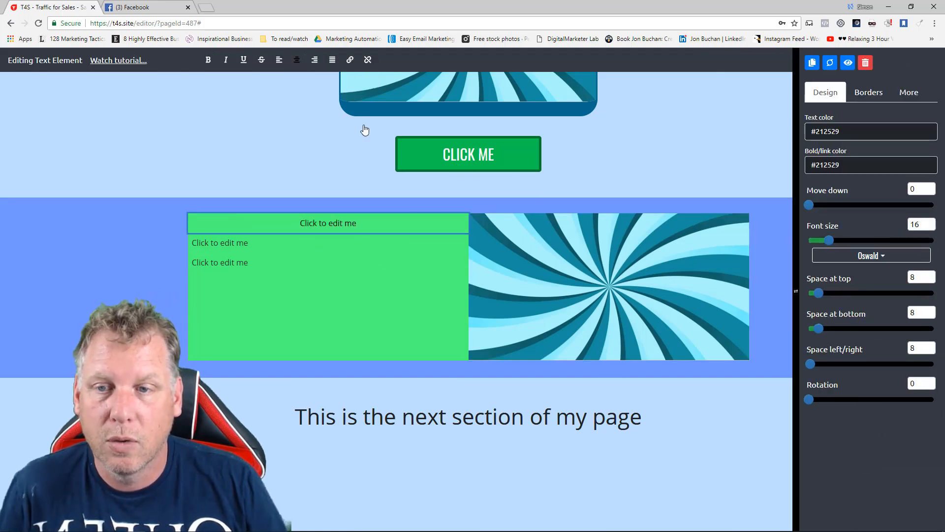
left_click_drag(834, 245, 859, 241)
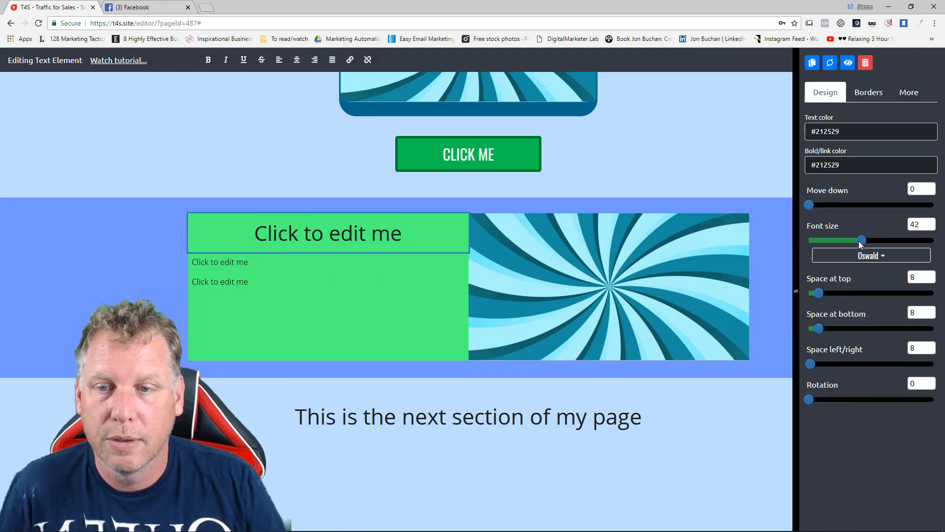
left_click(359, 297)
left_click(285, 250)
left_click(290, 267)
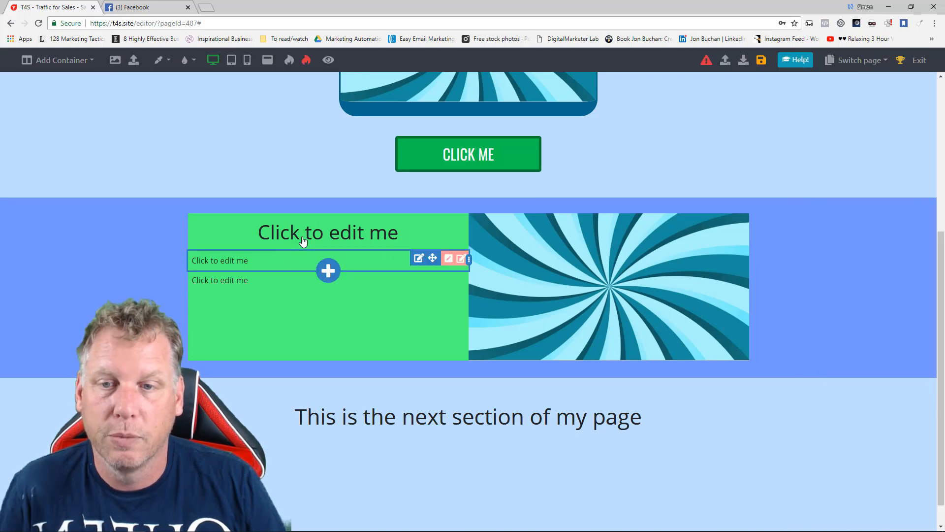
Set the text color of the enlarged line in the green column to dark brown #403000.
left_click(298, 239)
left_click(859, 133)
left_click(849, 281)
left_click(858, 279)
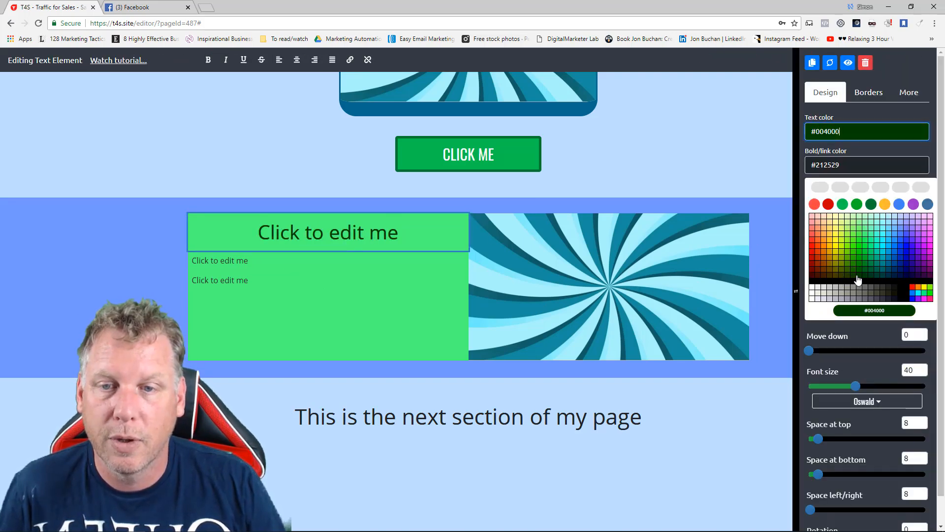
left_click(832, 279)
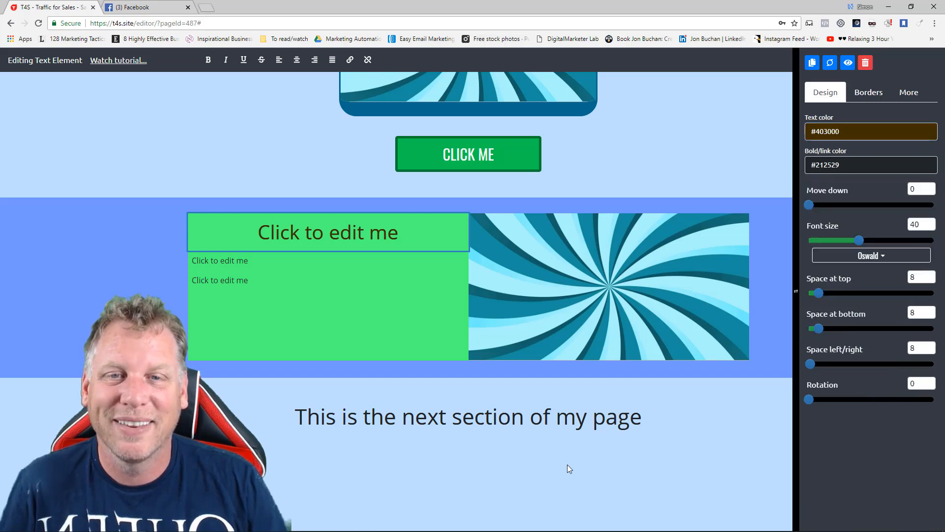
left_click(569, 467)
Open YouTube in a new browser tab.
scroll(610, 418, "up", 5)
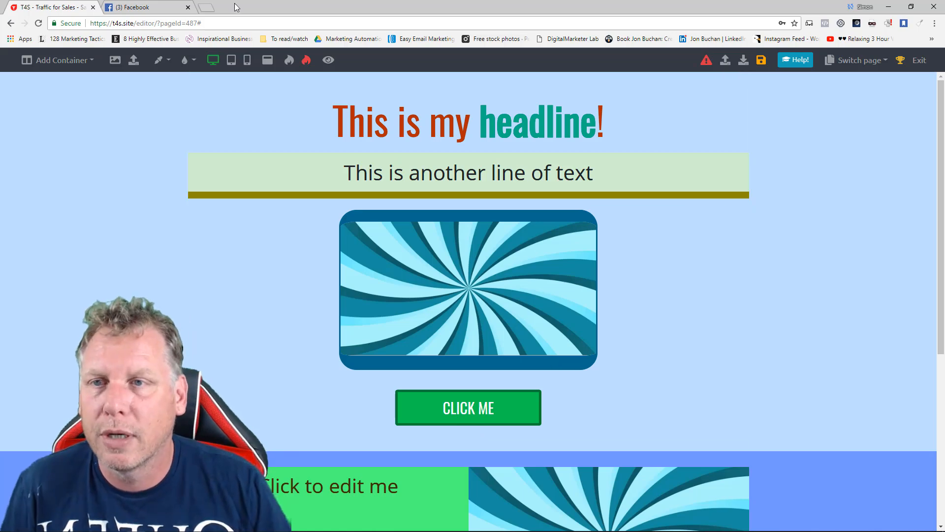
left_click(206, 8)
type("youtube.com")
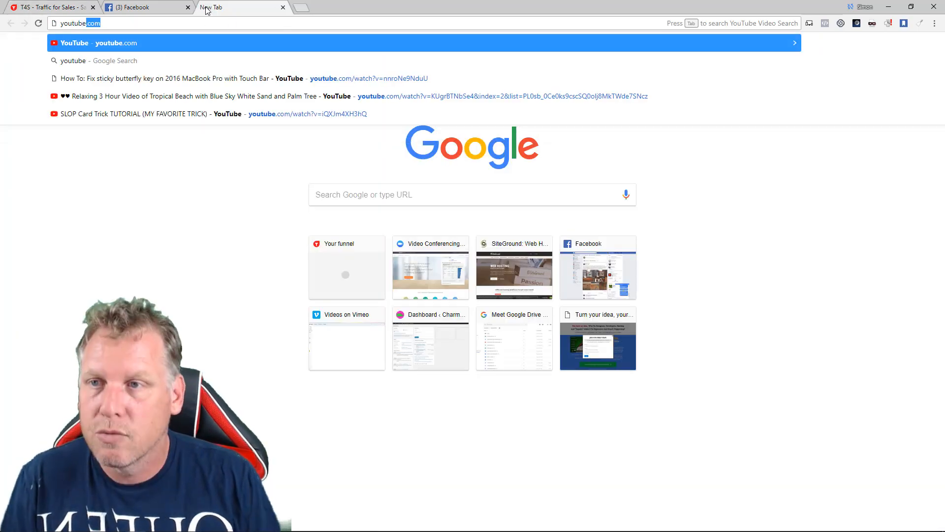
key("Return")
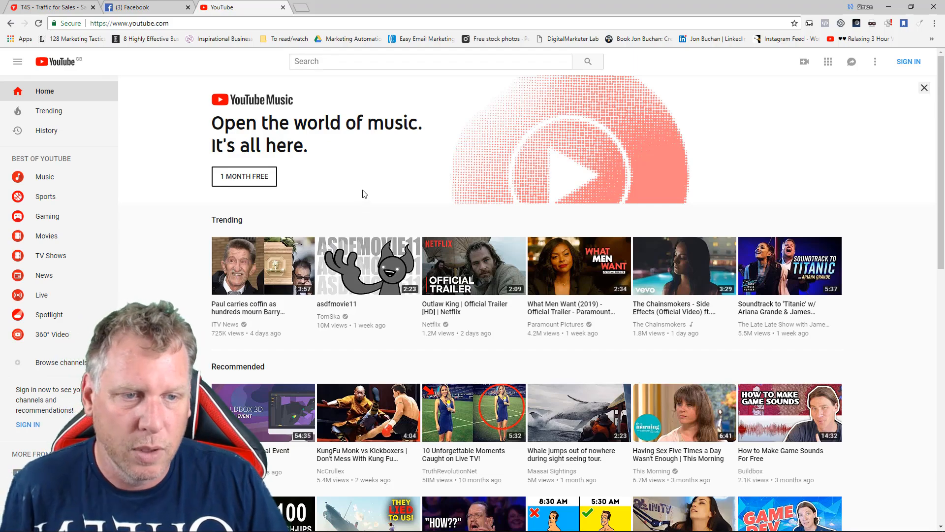
scroll(363, 208, "down", 5)
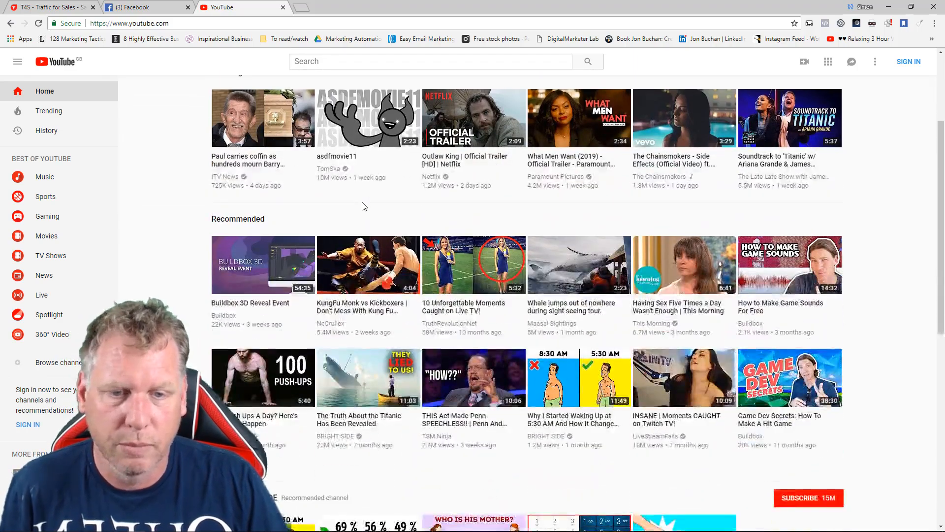
scroll(363, 207, "down", 8)
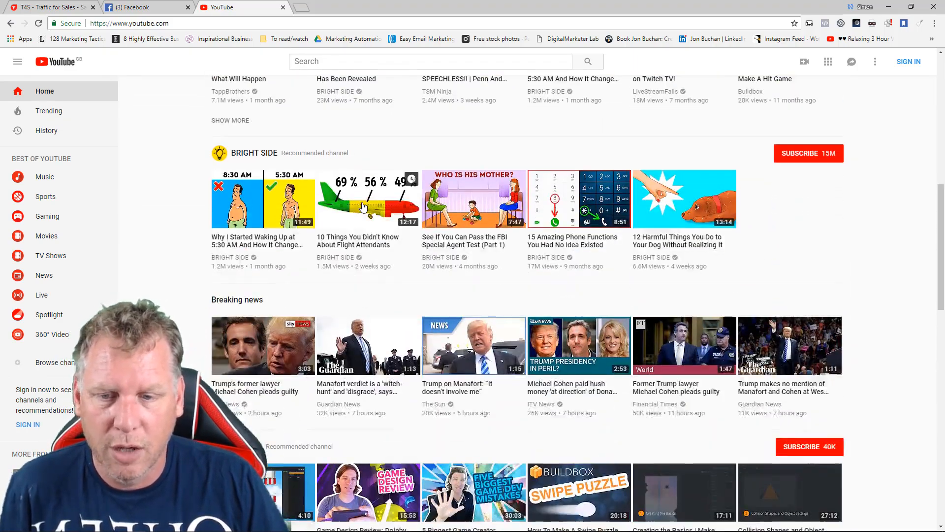
scroll(362, 206, "down", 8)
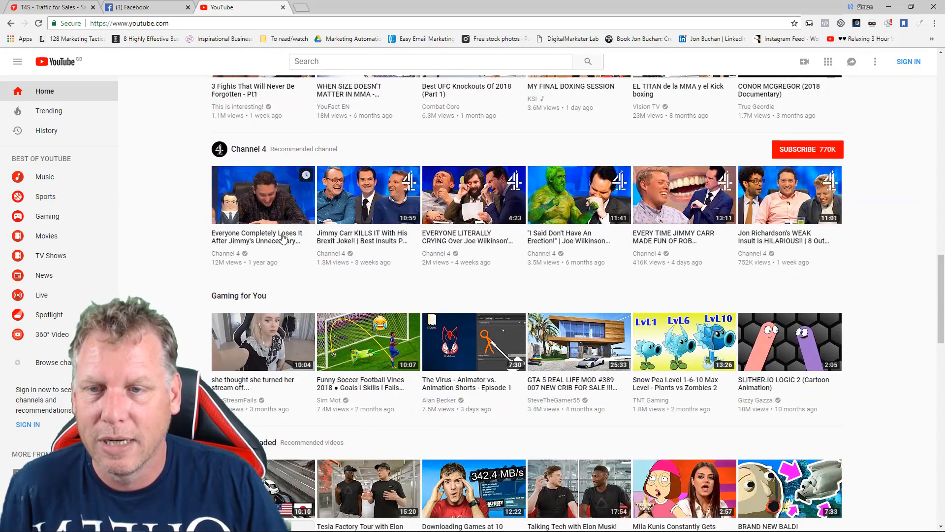
left_click(290, 242)
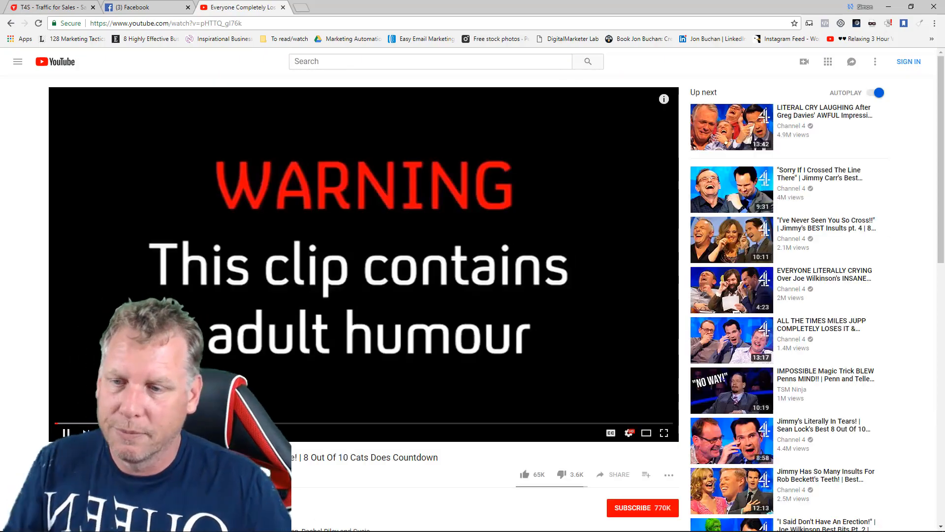
left_click(11, 23)
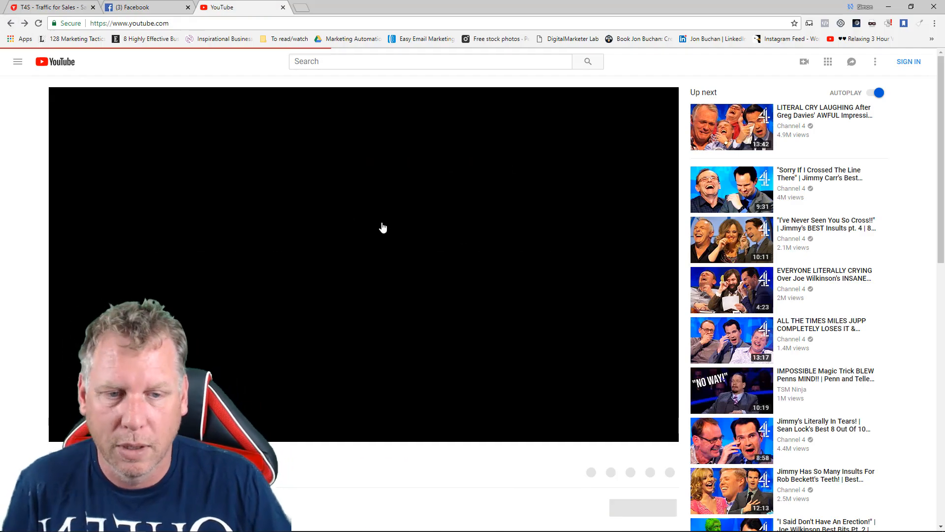
Open Buildbox's "Game Design Review" video from the YouTube home page and copy its web address.
scroll(426, 251, "down", 7)
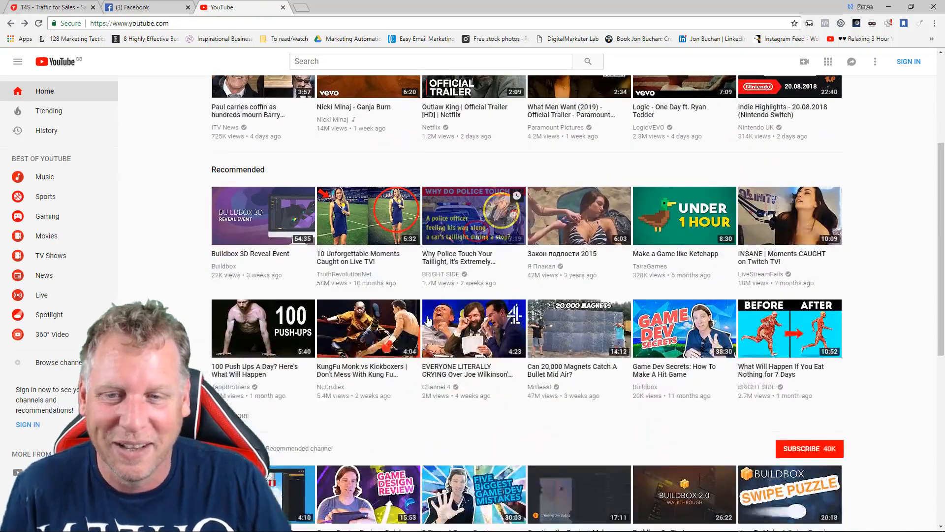
scroll(418, 283, "down", 2)
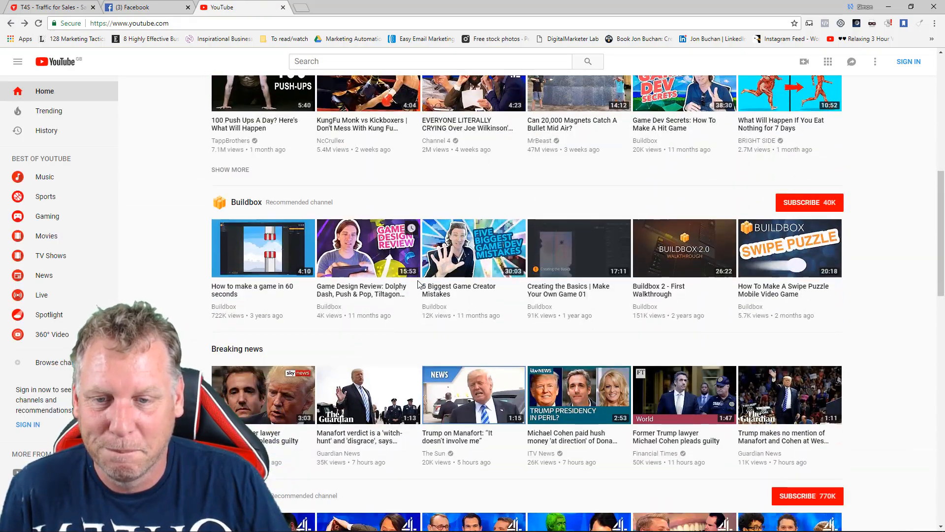
left_click(377, 292)
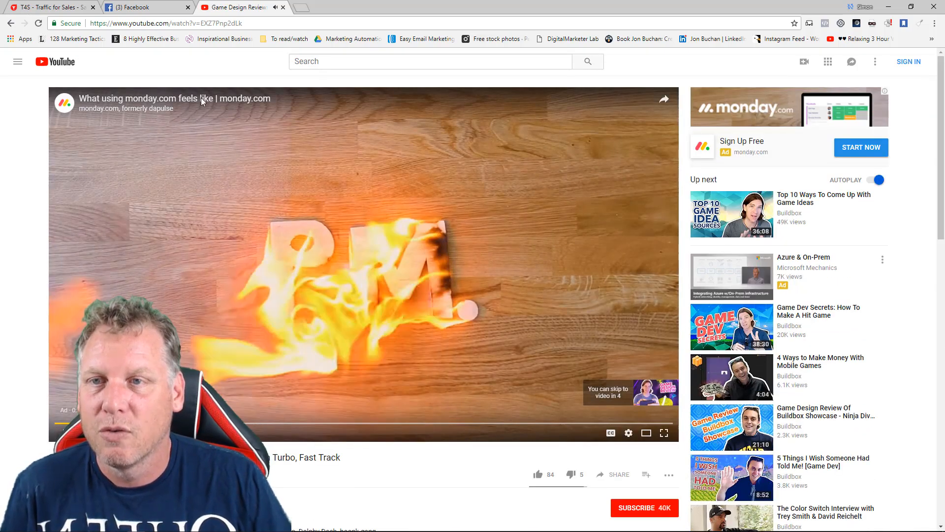
left_click(247, 25)
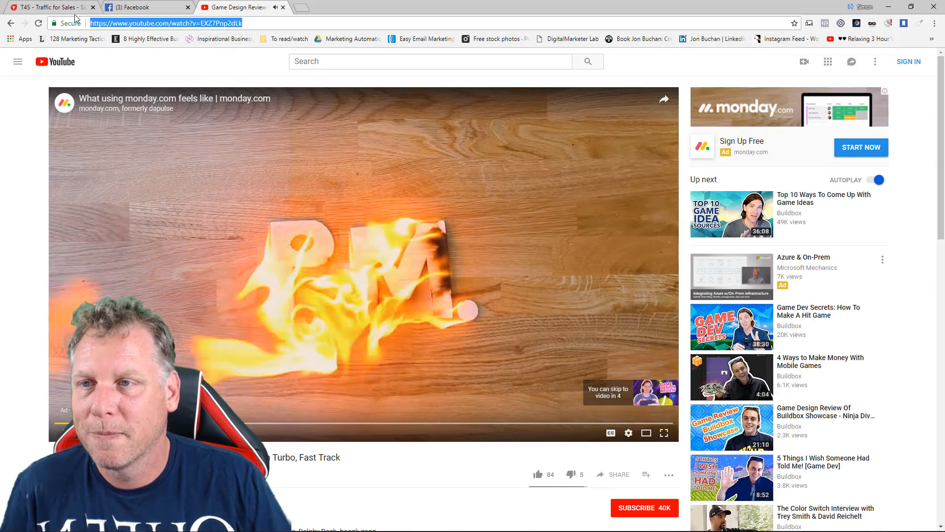
Return to the T4S editor and delete the sunburst image above the CLICK ME button.
left_click(61, 8)
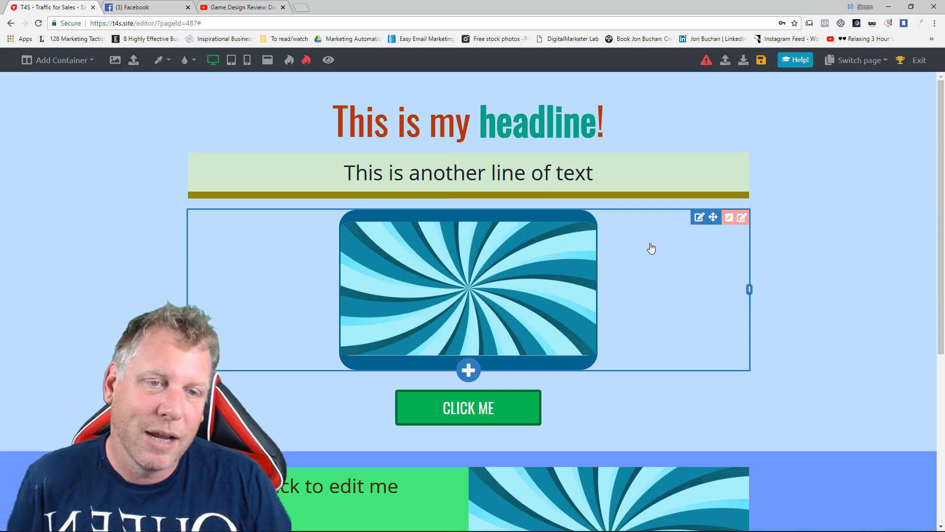
left_click(698, 217)
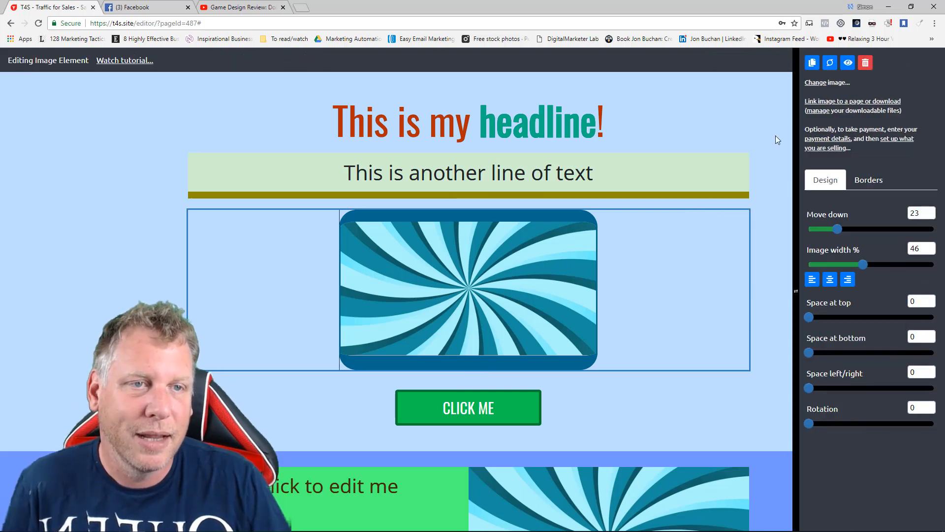
left_click(867, 64)
left_click(547, 332)
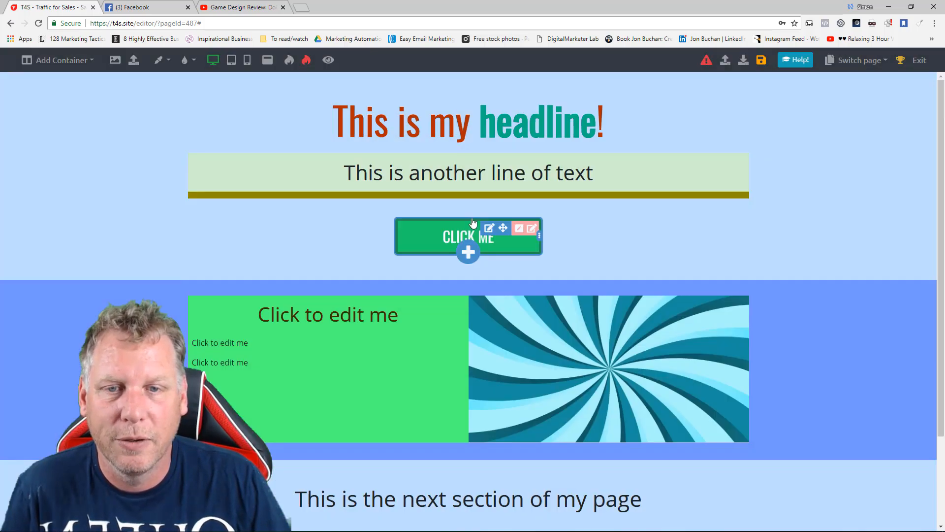
Add a video element below the "This is another line of text" subheading and move it down by 25.
left_click(469, 193)
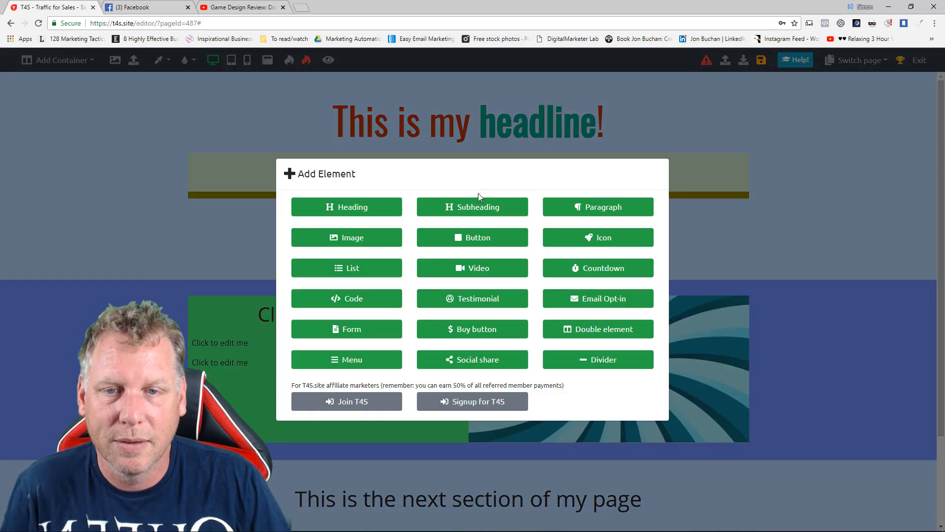
left_click(492, 270)
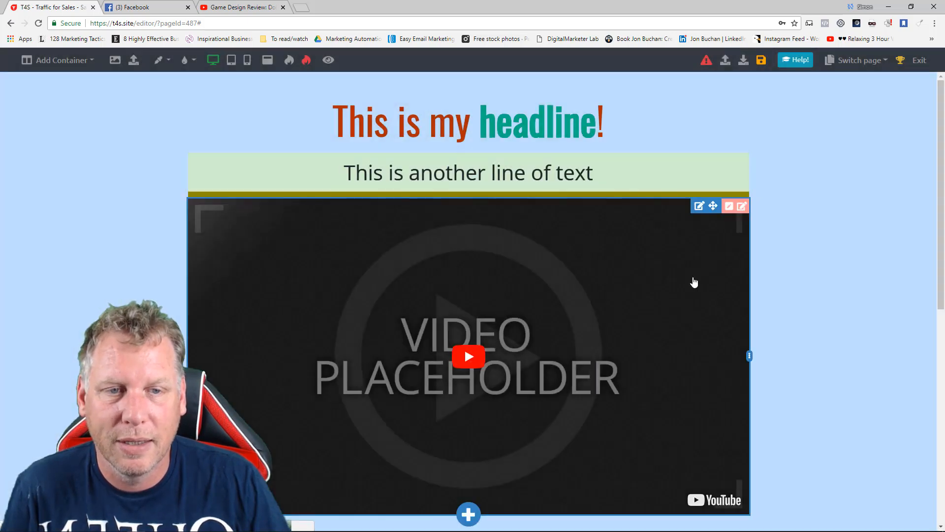
left_click(699, 206)
left_click_drag(814, 206, 841, 207)
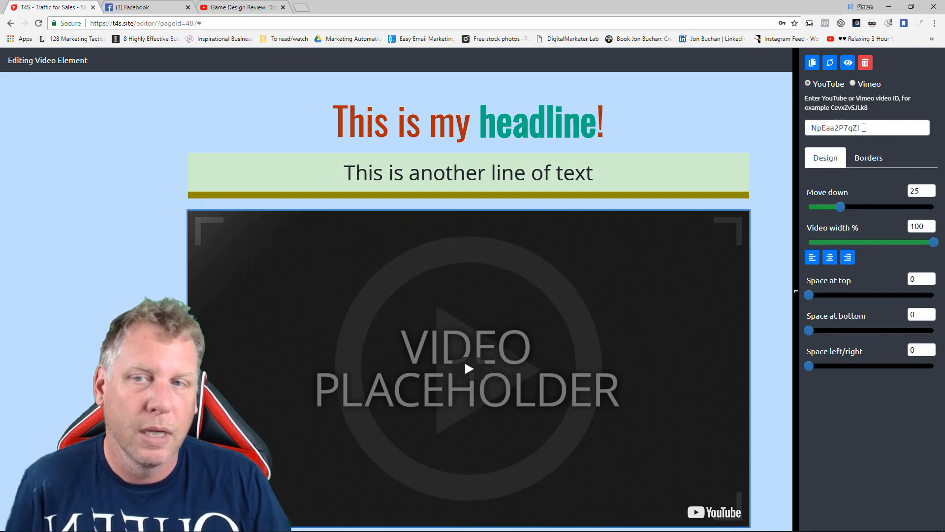
Copy the ID of the Game Design Review video from its YouTube address and set it as the video element's ID, EXZ7Pnp2dLk.
left_click(236, 7)
left_click(163, 24)
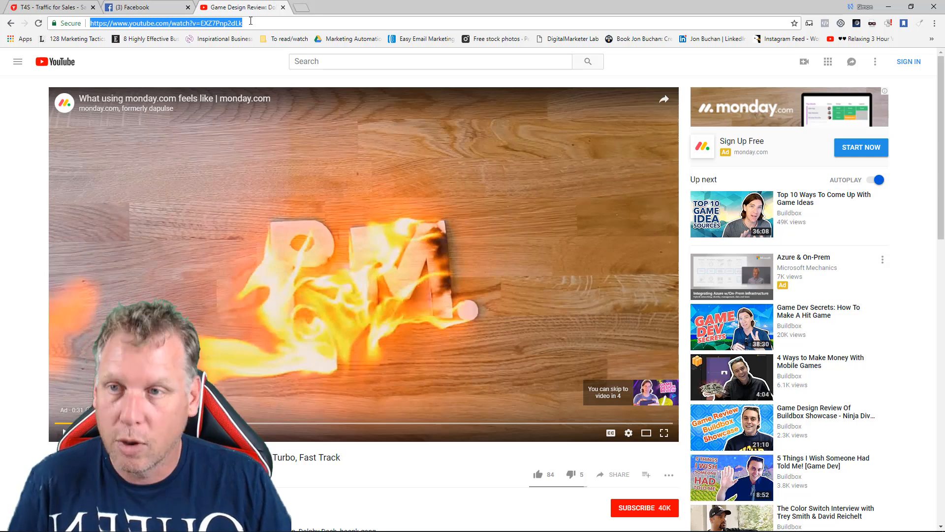
left_click(54, 7)
double_click(817, 127)
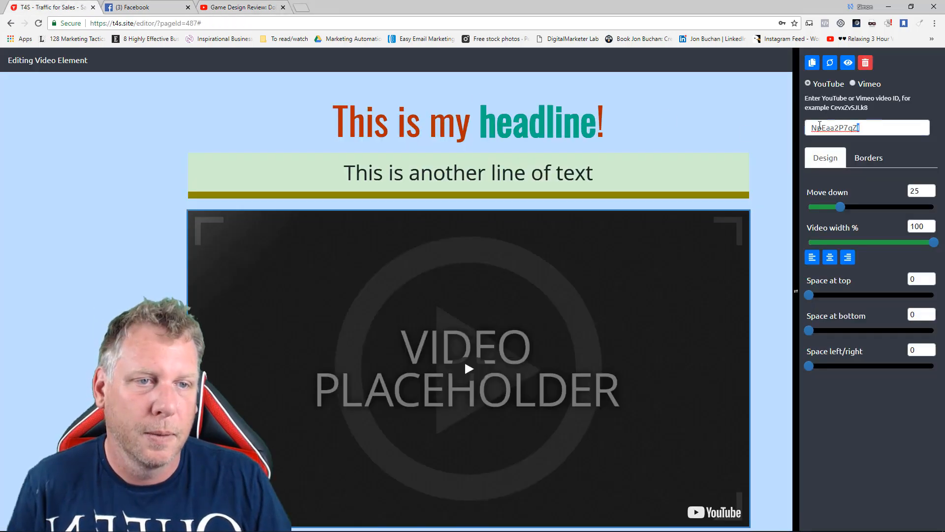
key("ctrl+v")
left_click(781, 197)
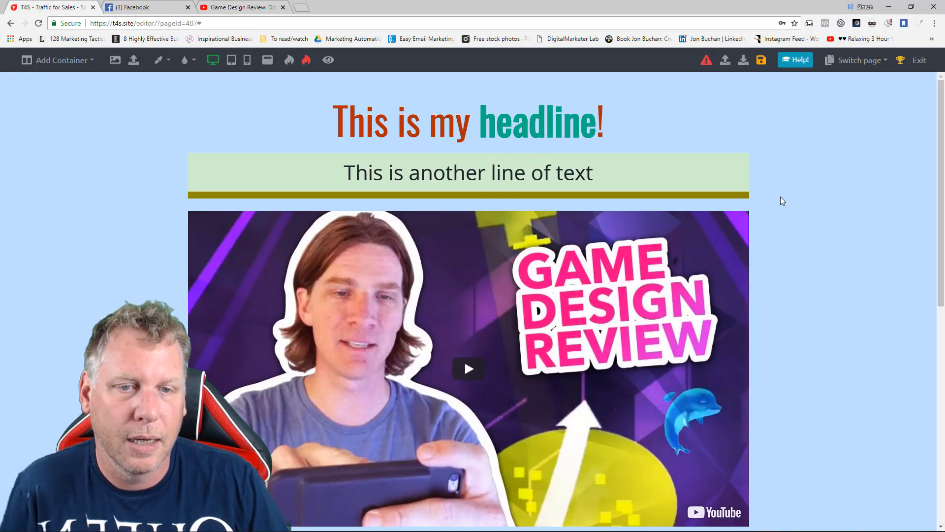
Play the embedded video in the page briefly to test it.
scroll(778, 207, "down", 1)
scroll(777, 207, "down", 1)
scroll(771, 204, "up", 2)
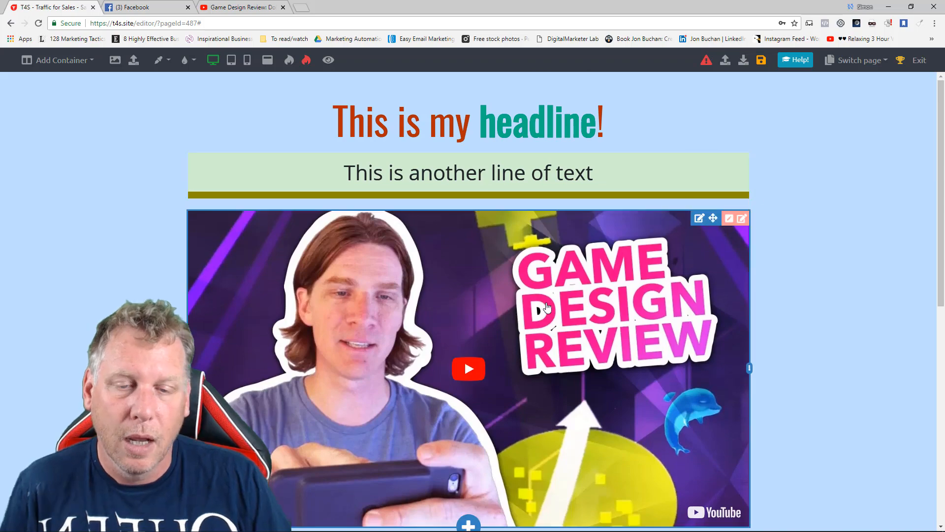
left_click(476, 372)
scroll(474, 332, "down", 3)
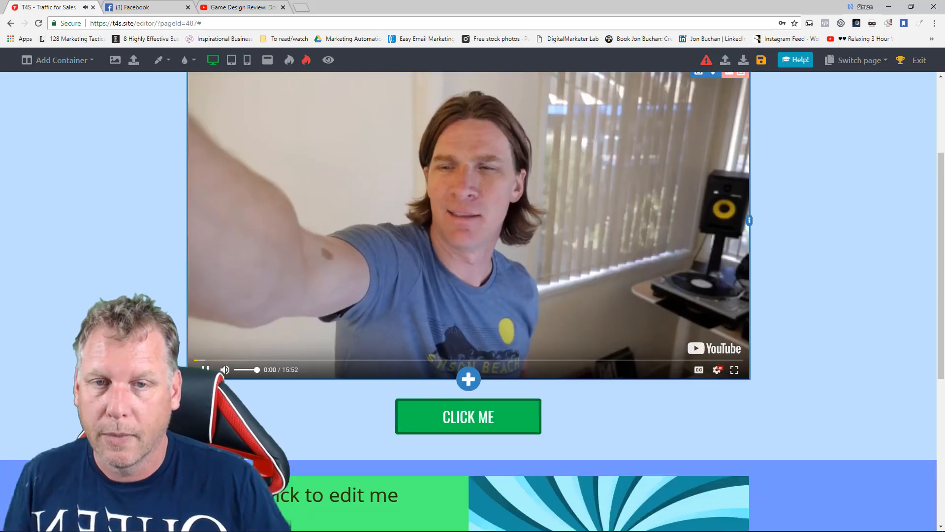
scroll(775, 253, "up", 3)
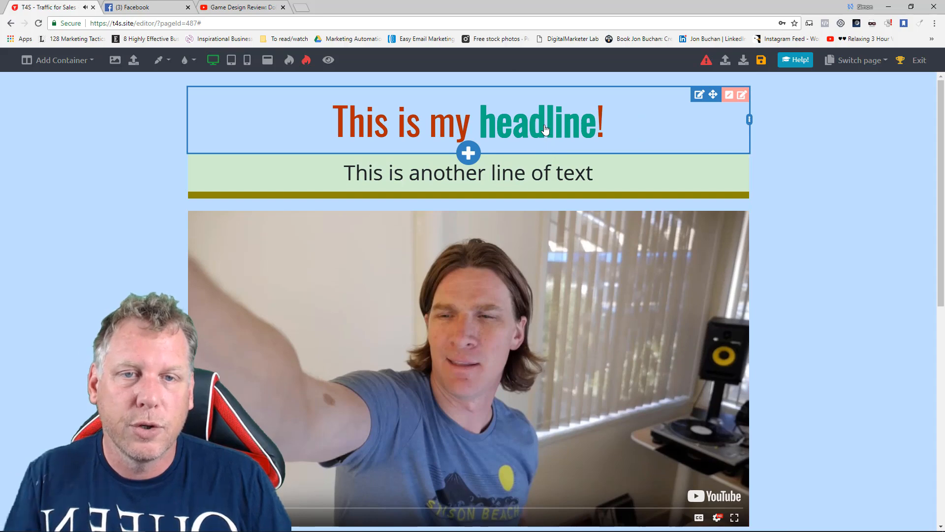
left_click(507, 120)
left_click(48, 215)
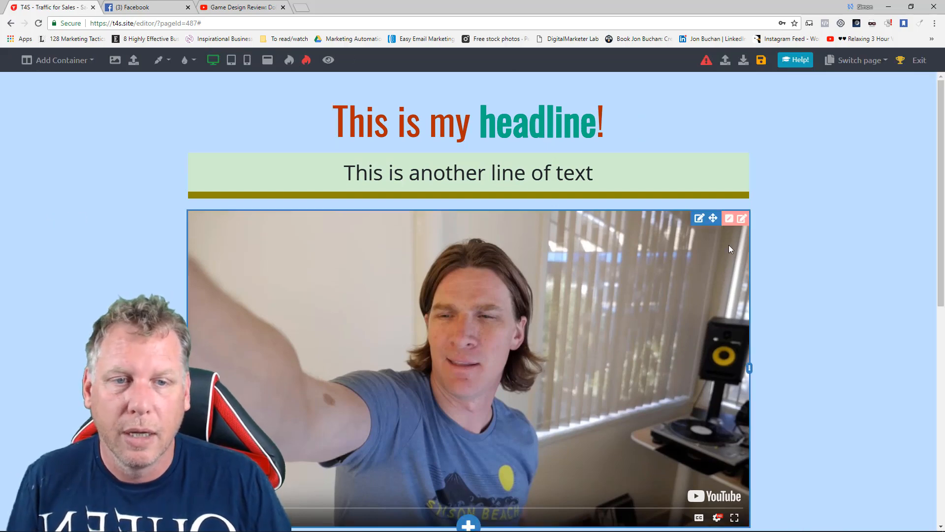
Give the video element a green #238c00 border and set its top border to 34.
left_click(700, 218)
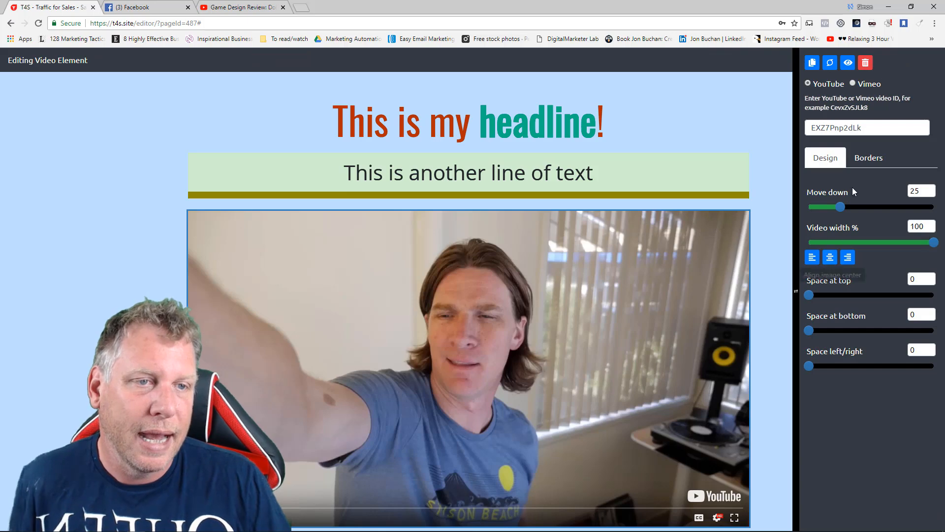
left_click(871, 161)
left_click(832, 197)
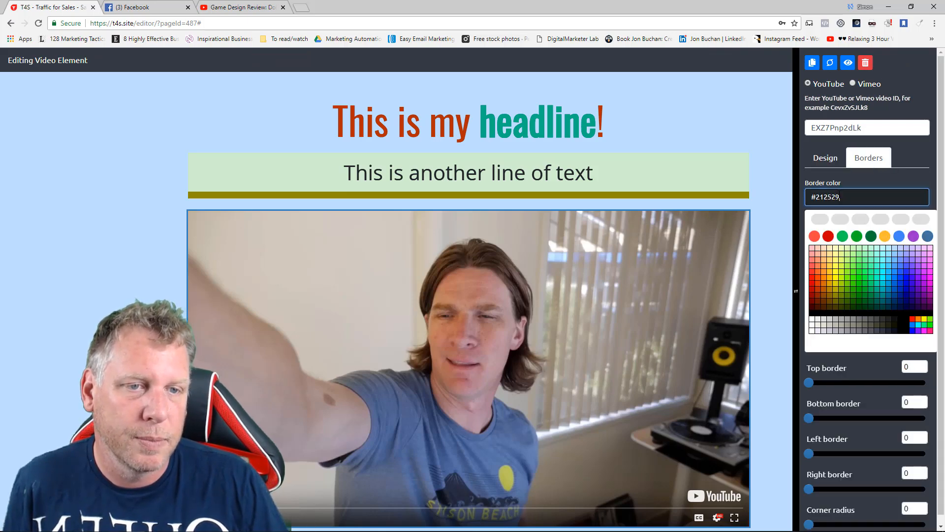
left_click(853, 298)
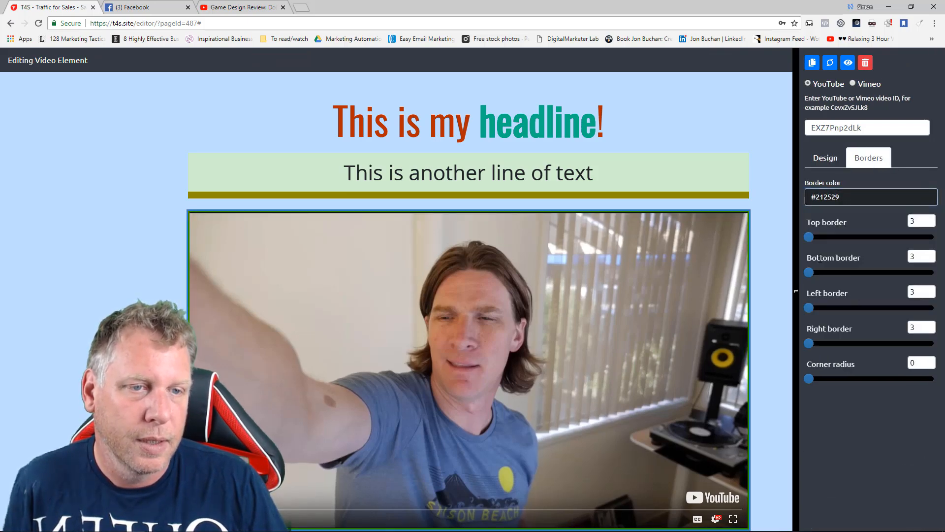
left_click_drag(810, 237, 837, 237)
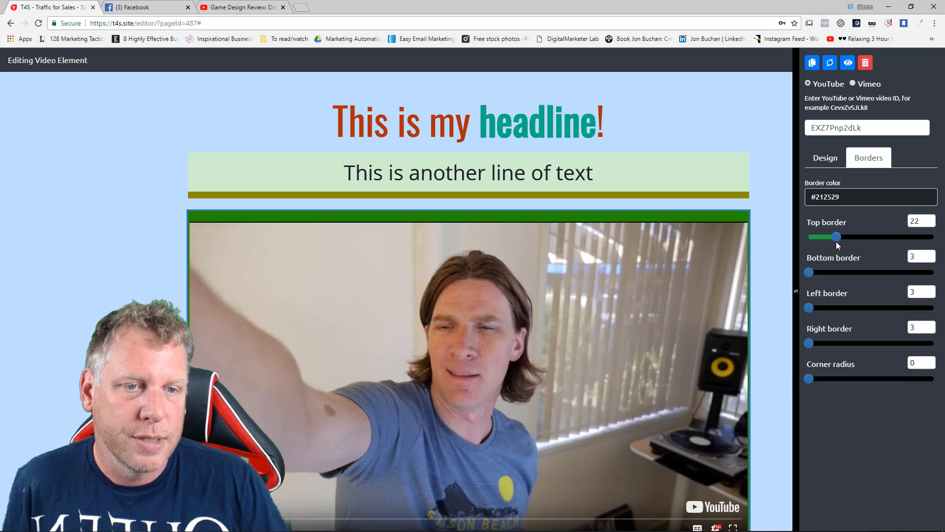
scroll(775, 256, "down", 1)
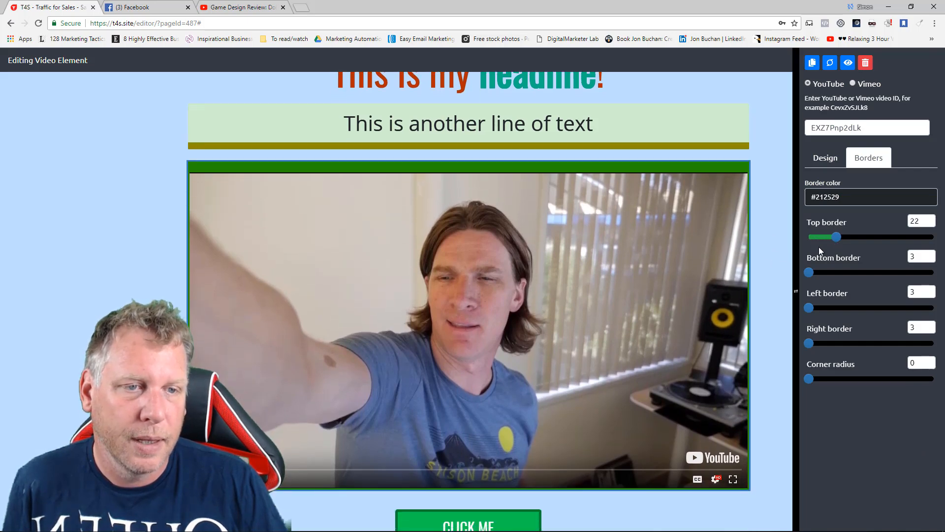
left_click_drag(835, 237, 854, 237)
Change the video's border color to gray and thicken its bottom, left and right borders.
left_click(844, 200)
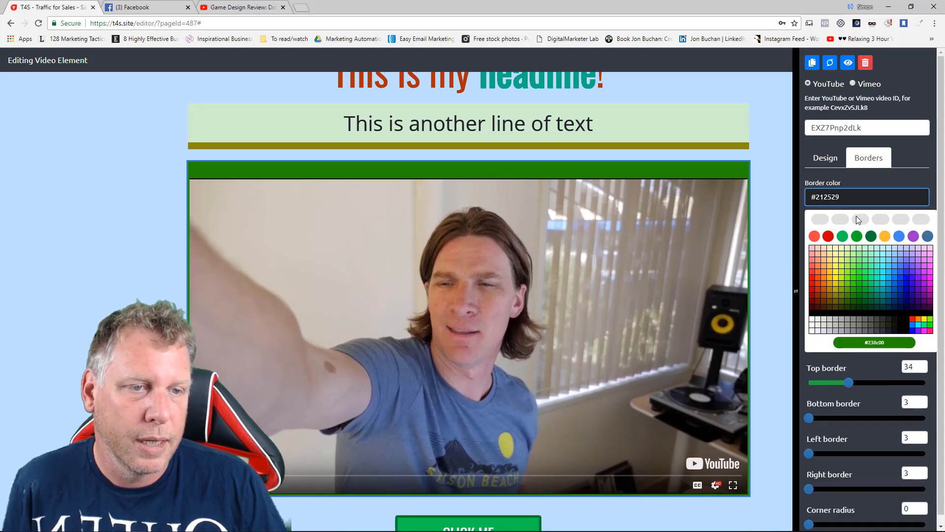
left_click(851, 323)
left_click_drag(808, 273, 855, 272)
left_click_drag(809, 308, 830, 309)
left_click_drag(809, 343, 825, 342)
Round the corners of the video's border and close the element's settings.
left_click_drag(833, 377, 848, 377)
left_click(772, 331)
scroll(780, 296, "down", 2)
scroll(792, 291, "up", 1)
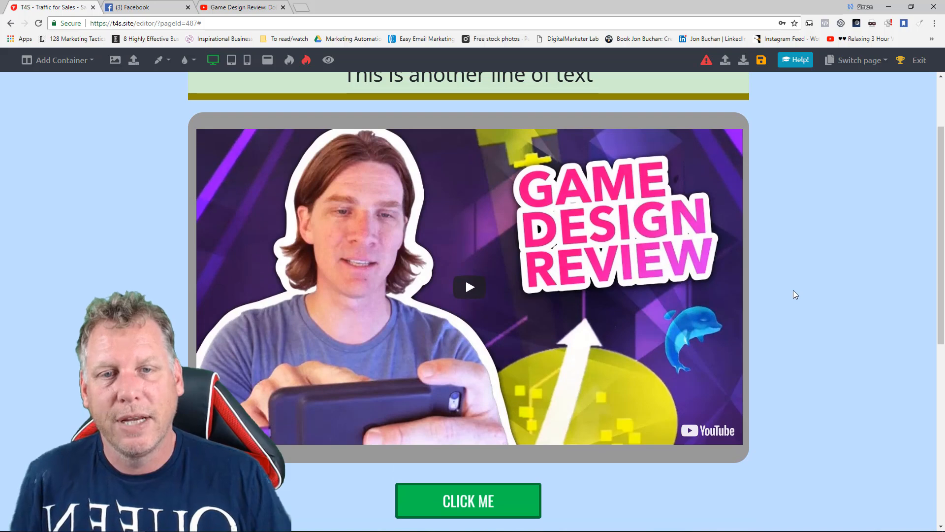
scroll(793, 291, "down", 1)
scroll(793, 288, "up", 1)
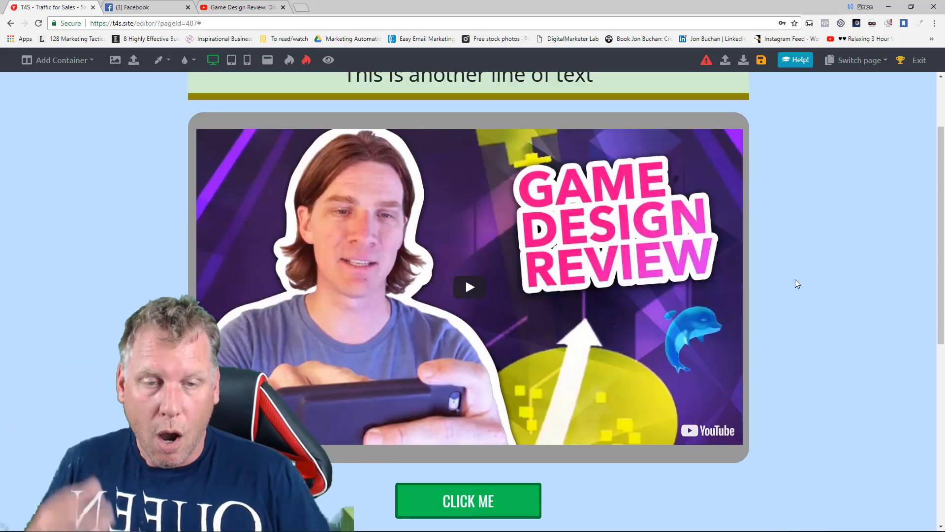
scroll(798, 283, "up", 1)
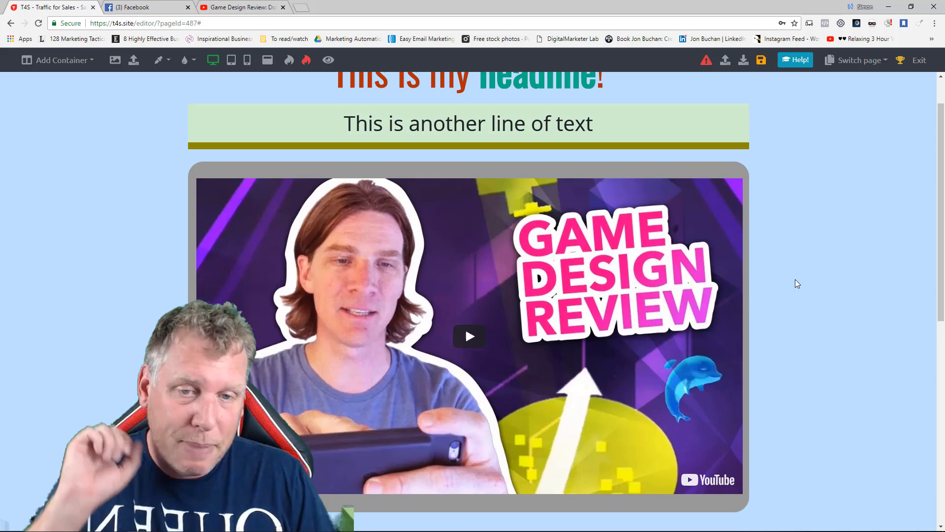
scroll(795, 279, "down", 2)
scroll(795, 280, "up", 1)
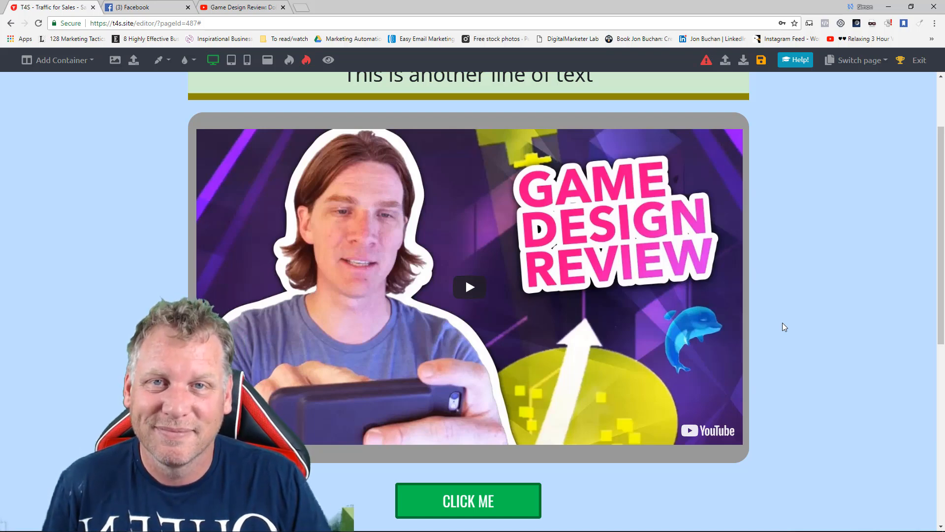
key("alt+Tab")
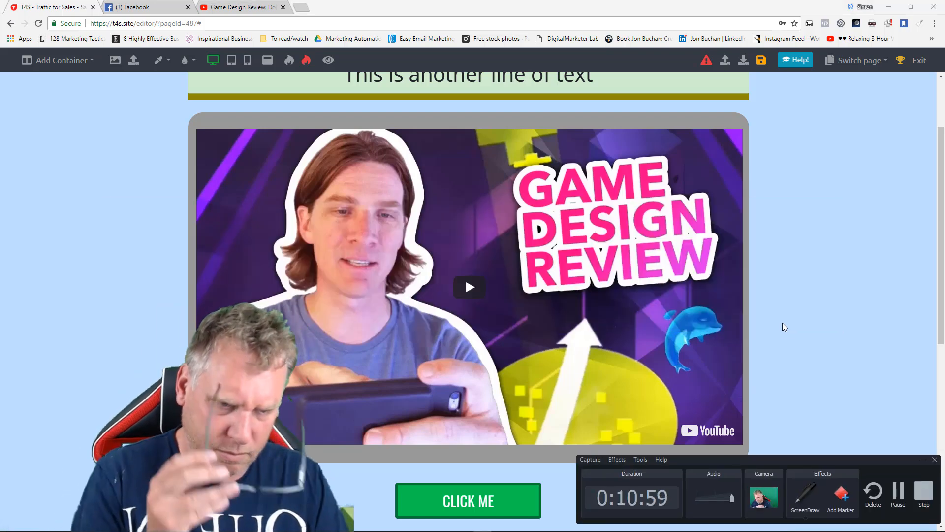